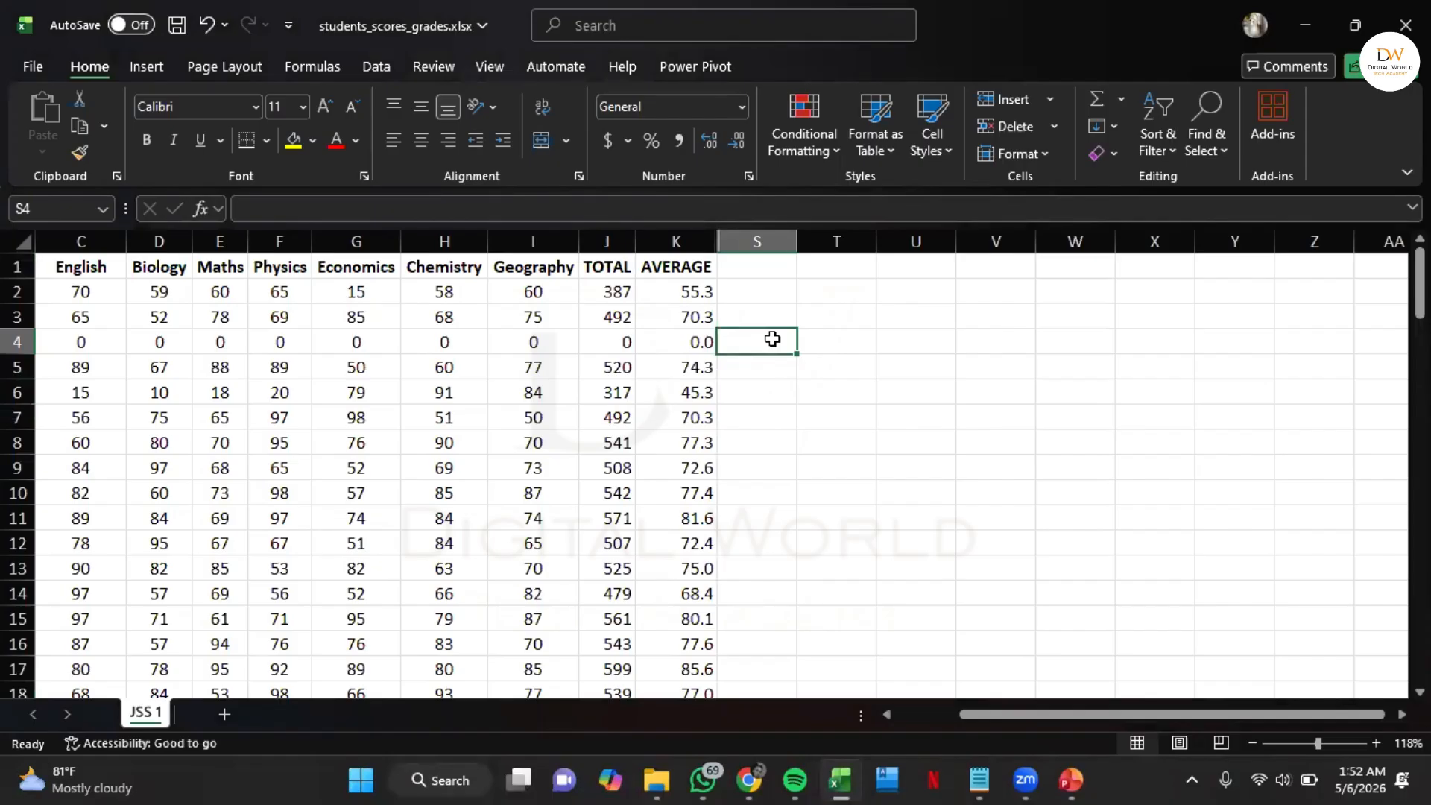
Enter a MAX formula in cell S4 that finds the highest value in the whole AVERAGE column (K:K)
scroll(773, 339, left, 2)
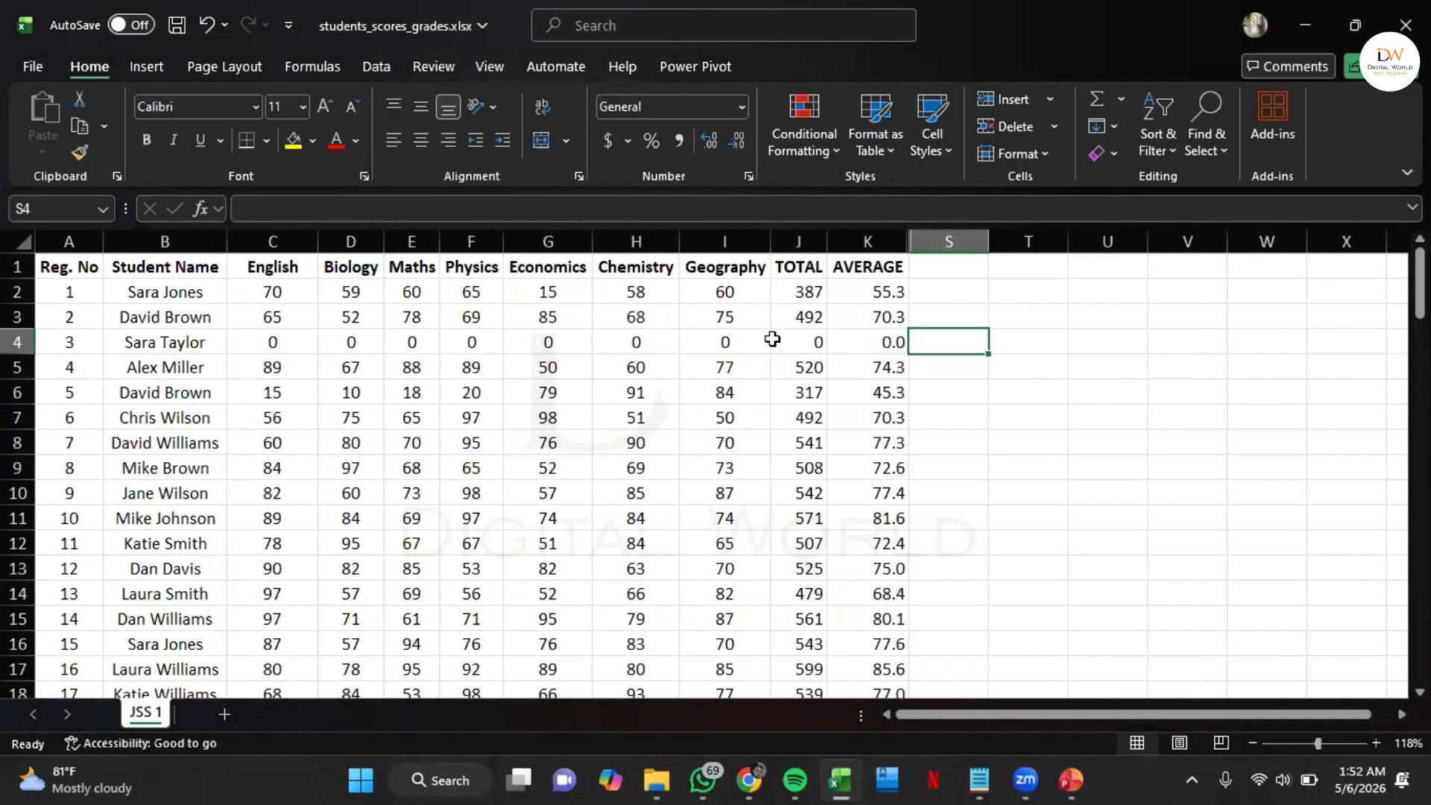
double_click(968, 343)
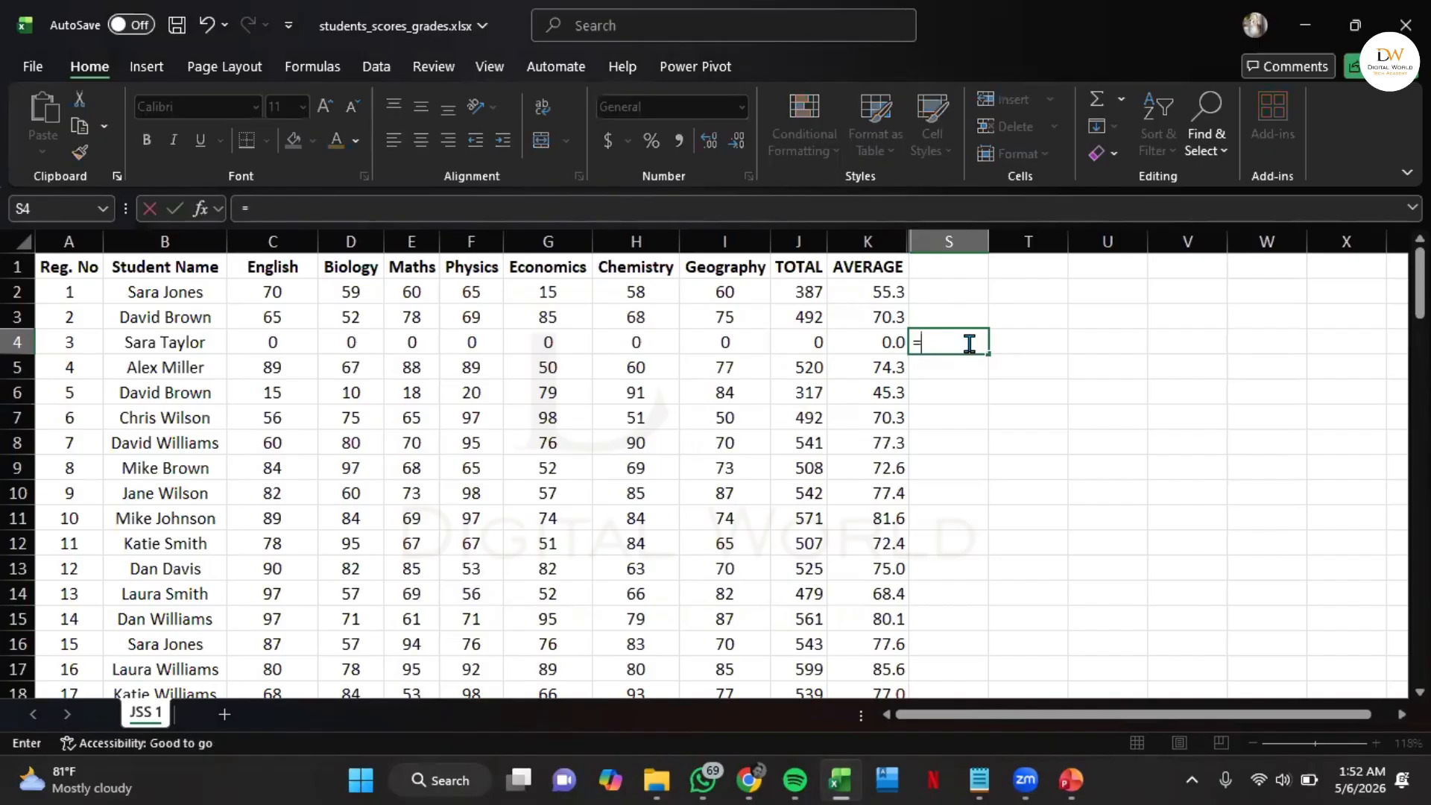
text(=max)
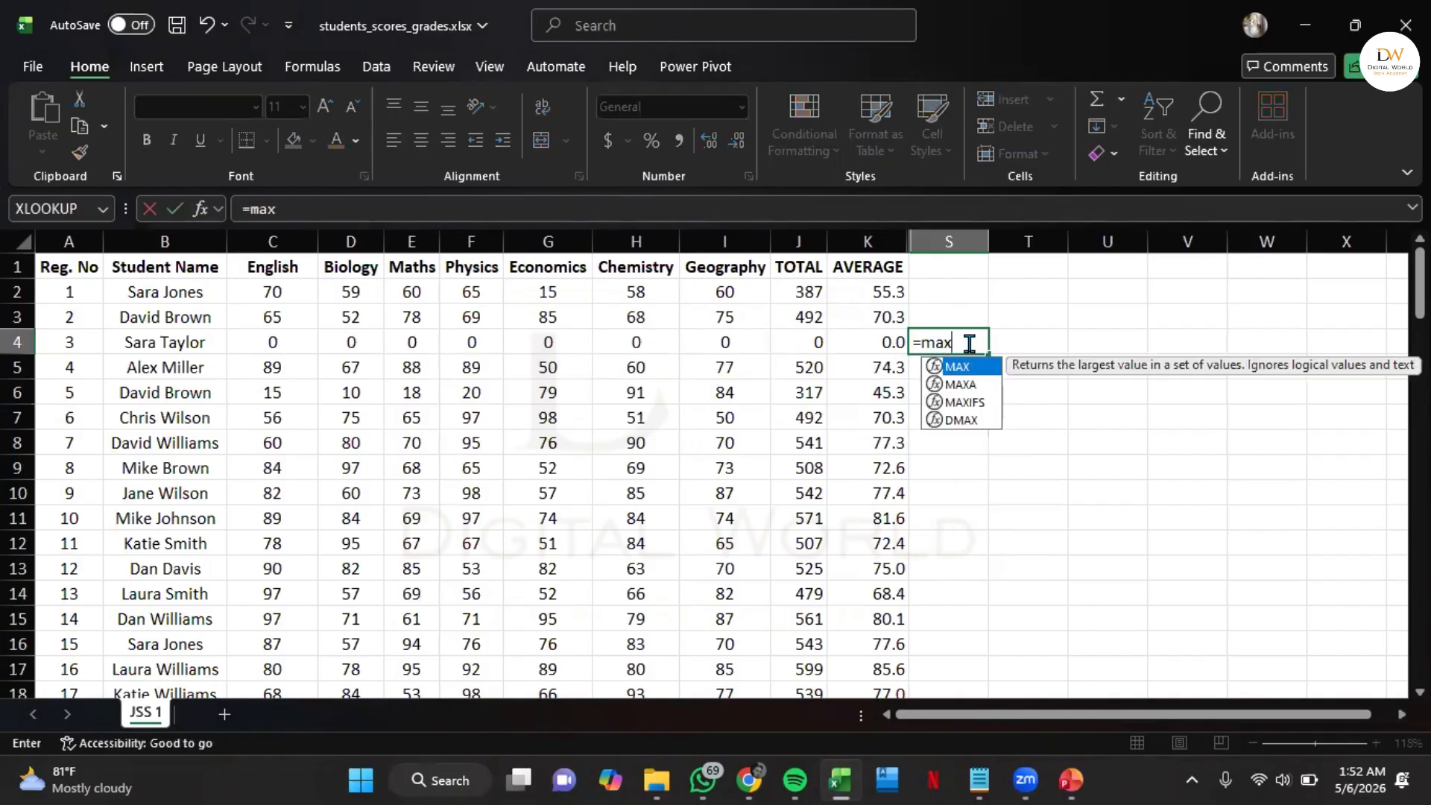
key(Tab)
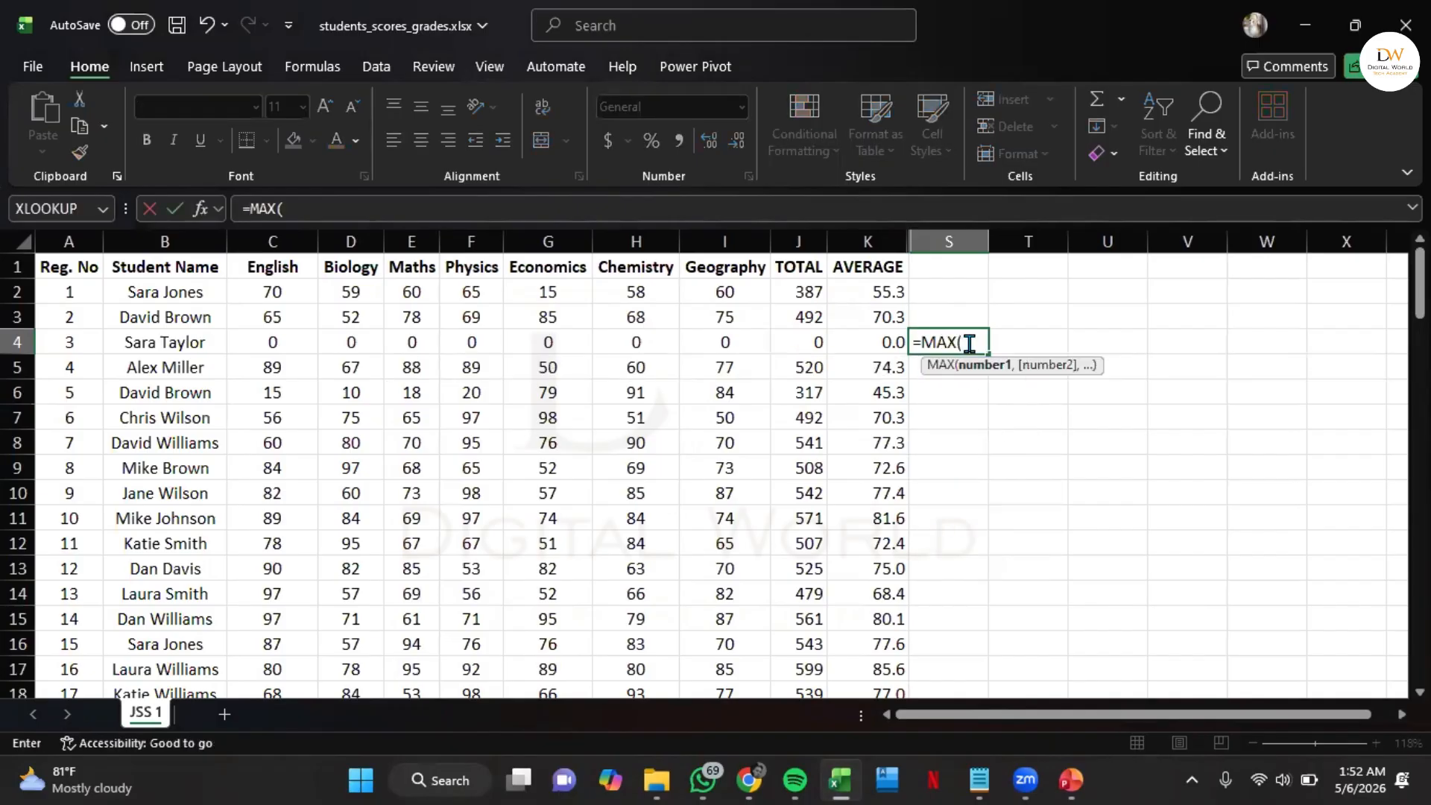
click(884, 234)
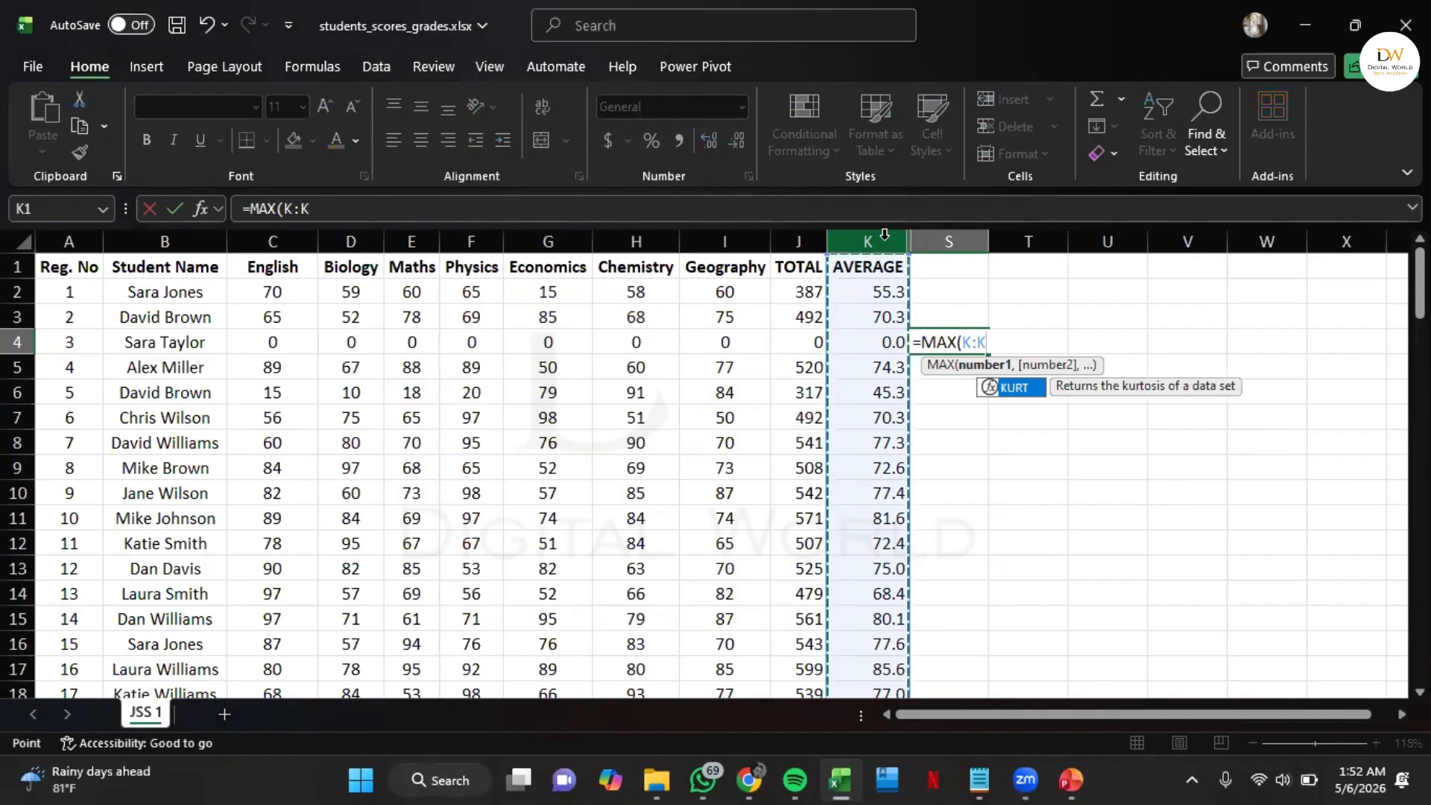
text())
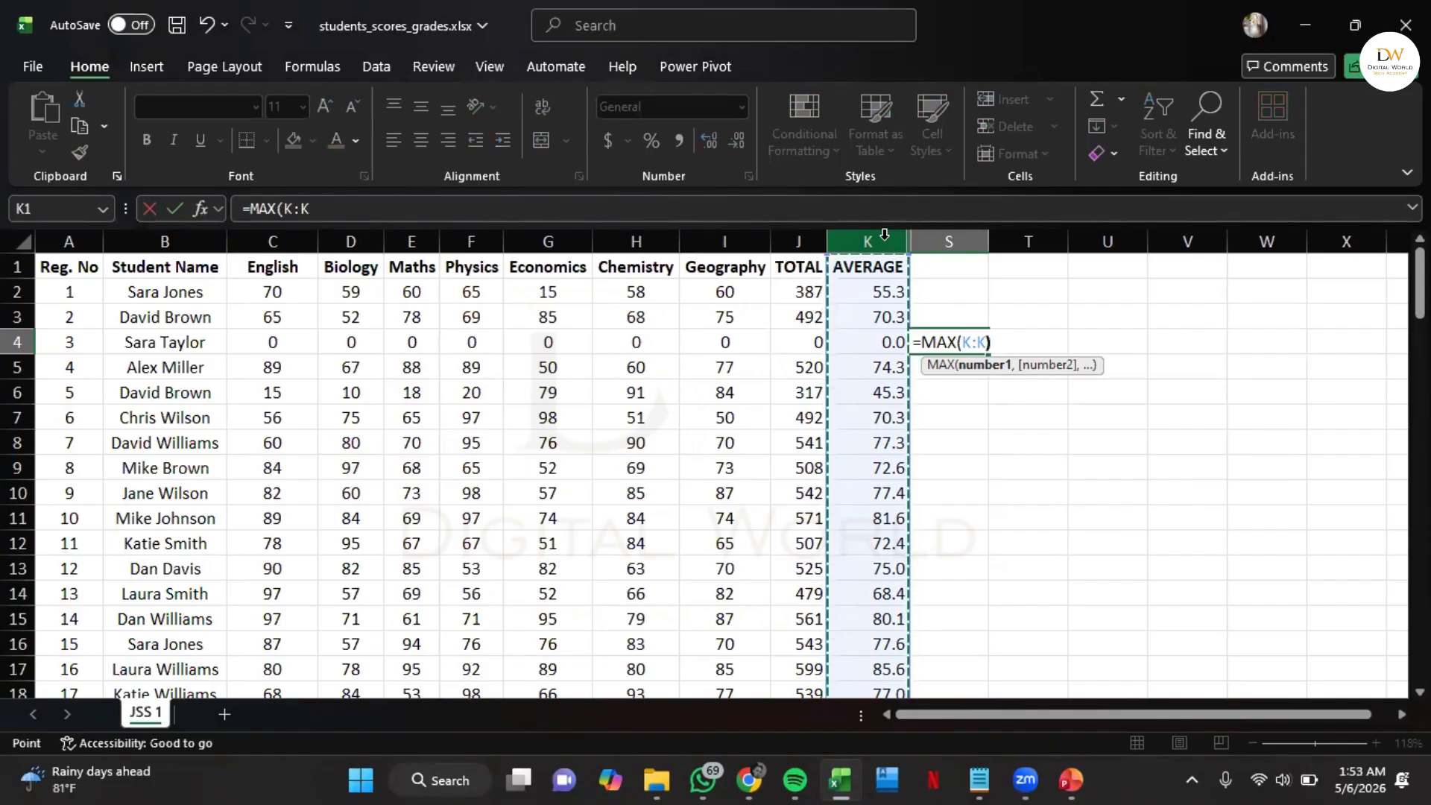
key(Return)
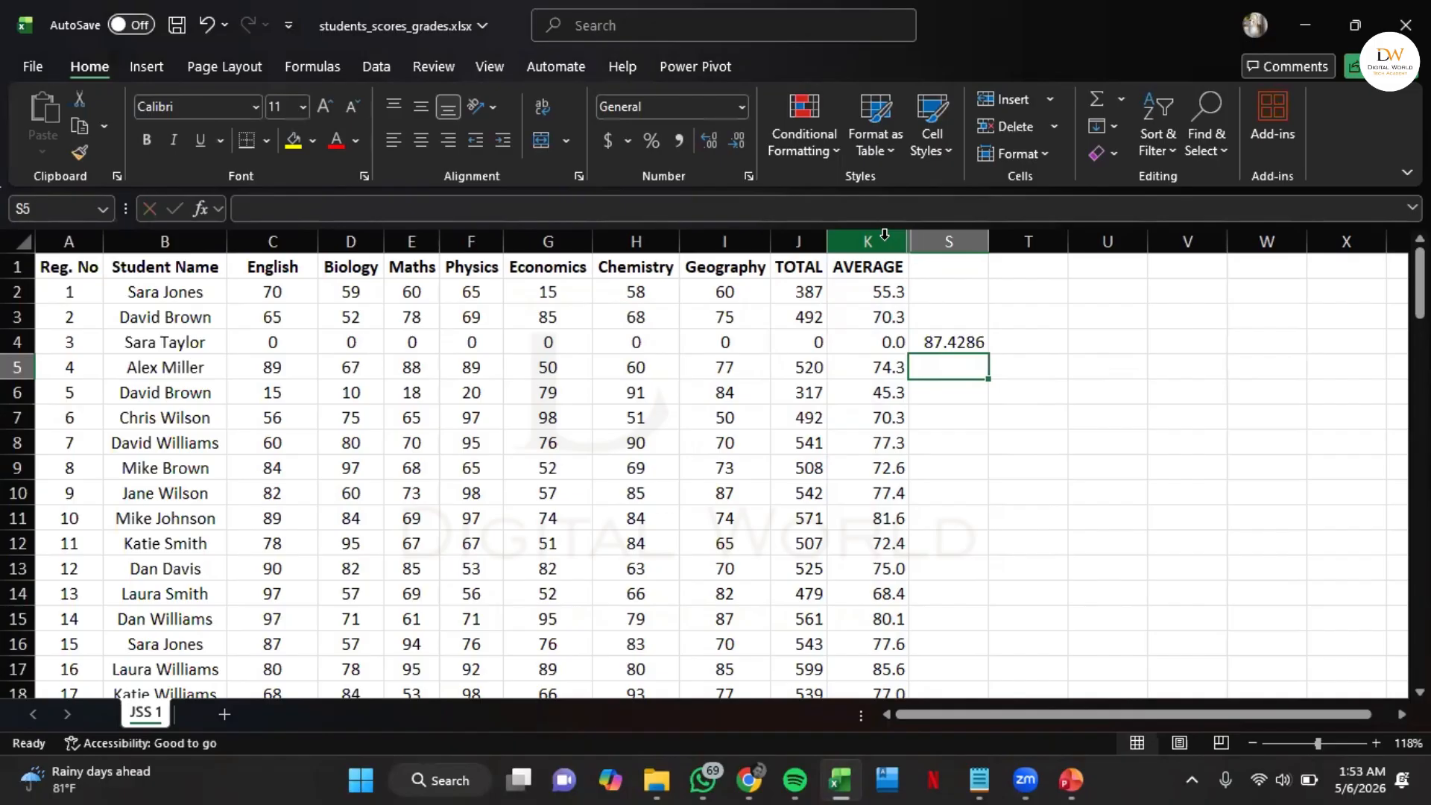
Enter a LARGE formula in cell S5 that finds the 5th largest value in the whole AVERAGE column (K:K)
text(=)
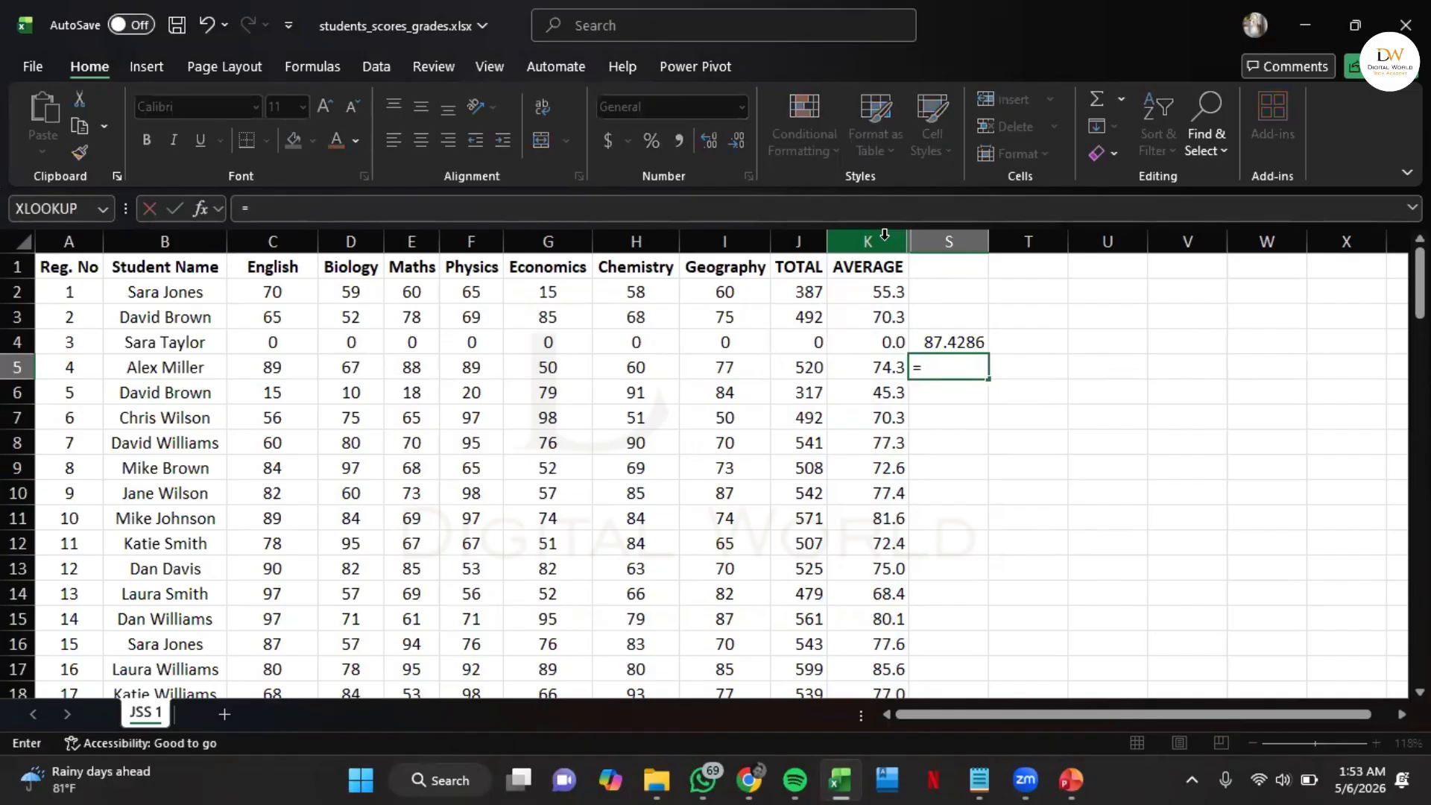
text(large)
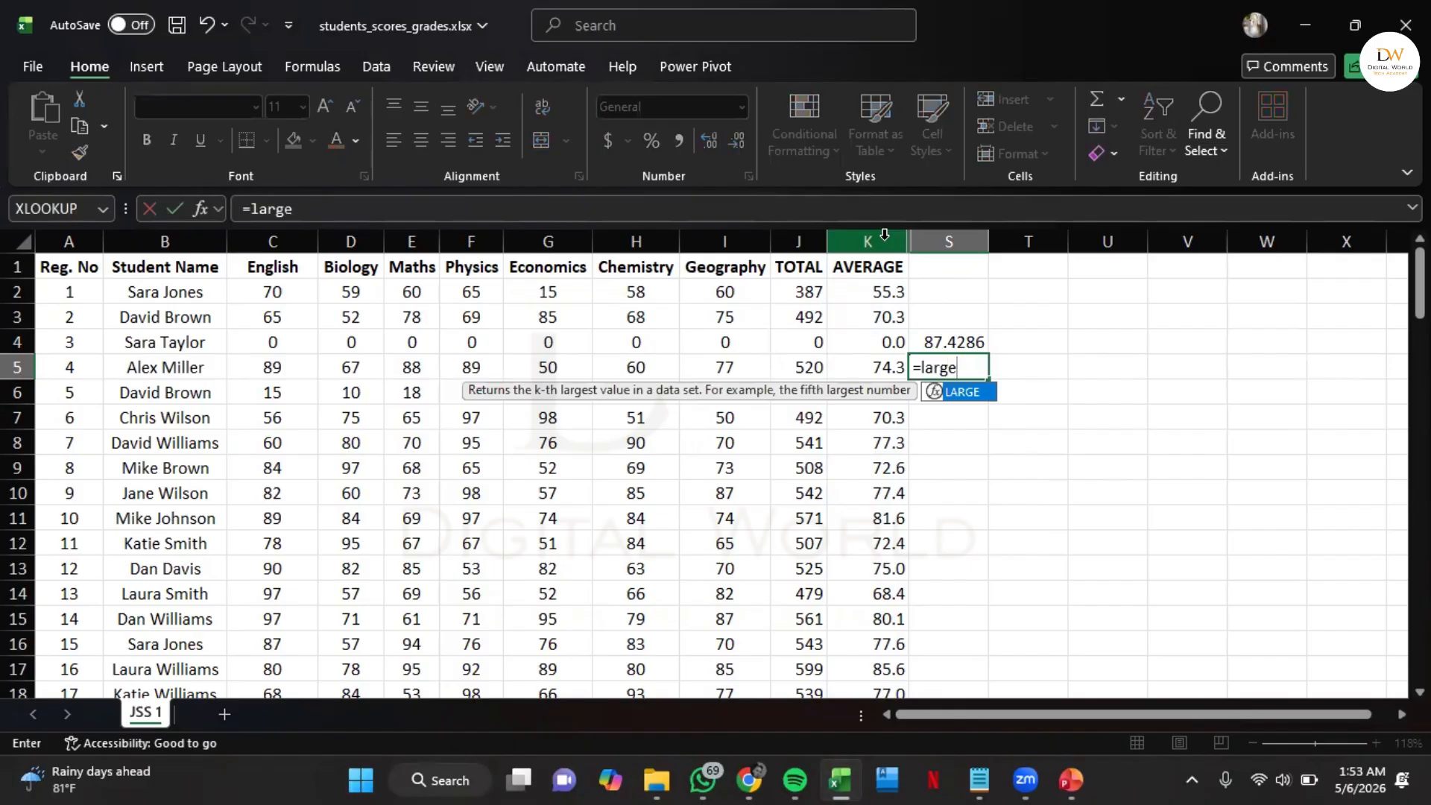
key(Tab)
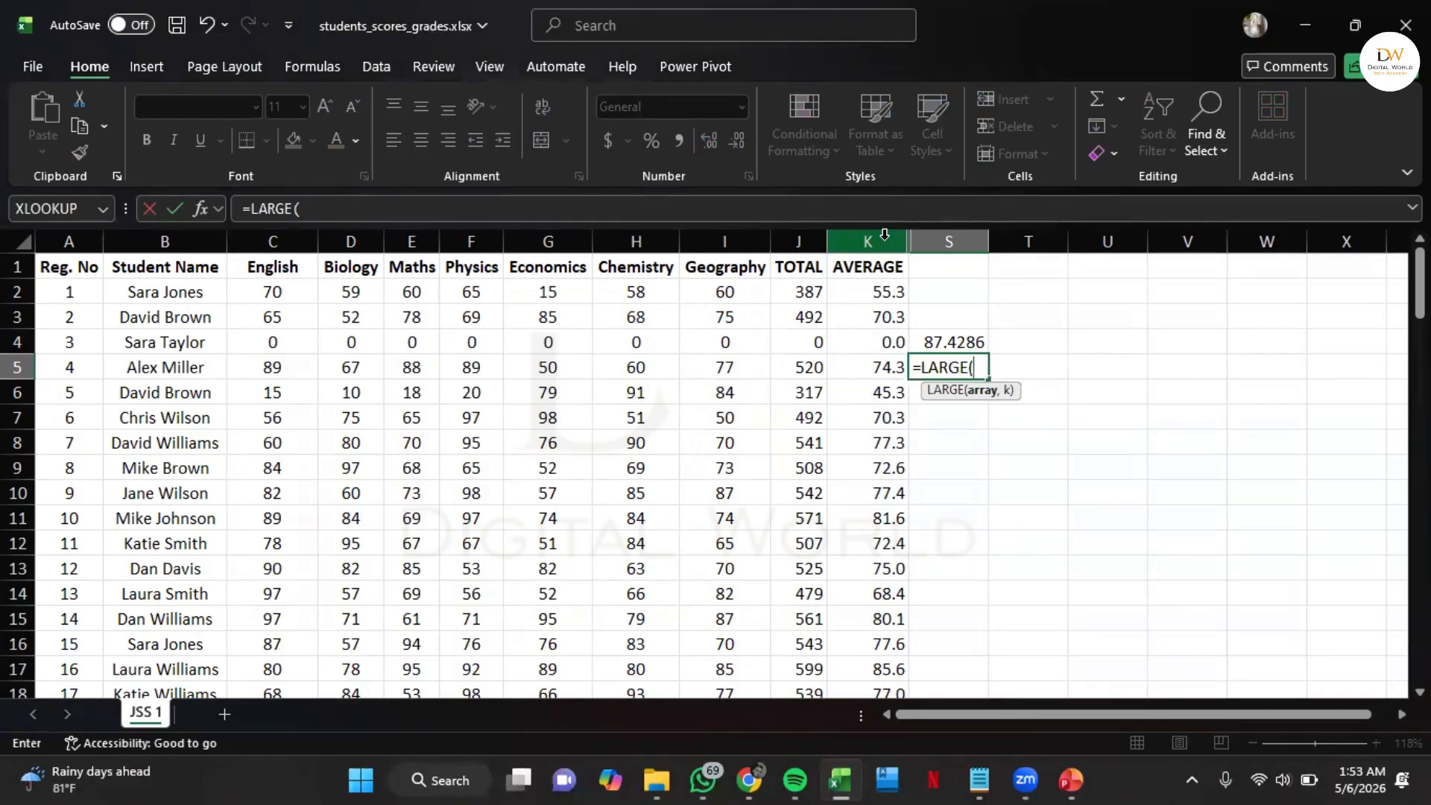
click(885, 235)
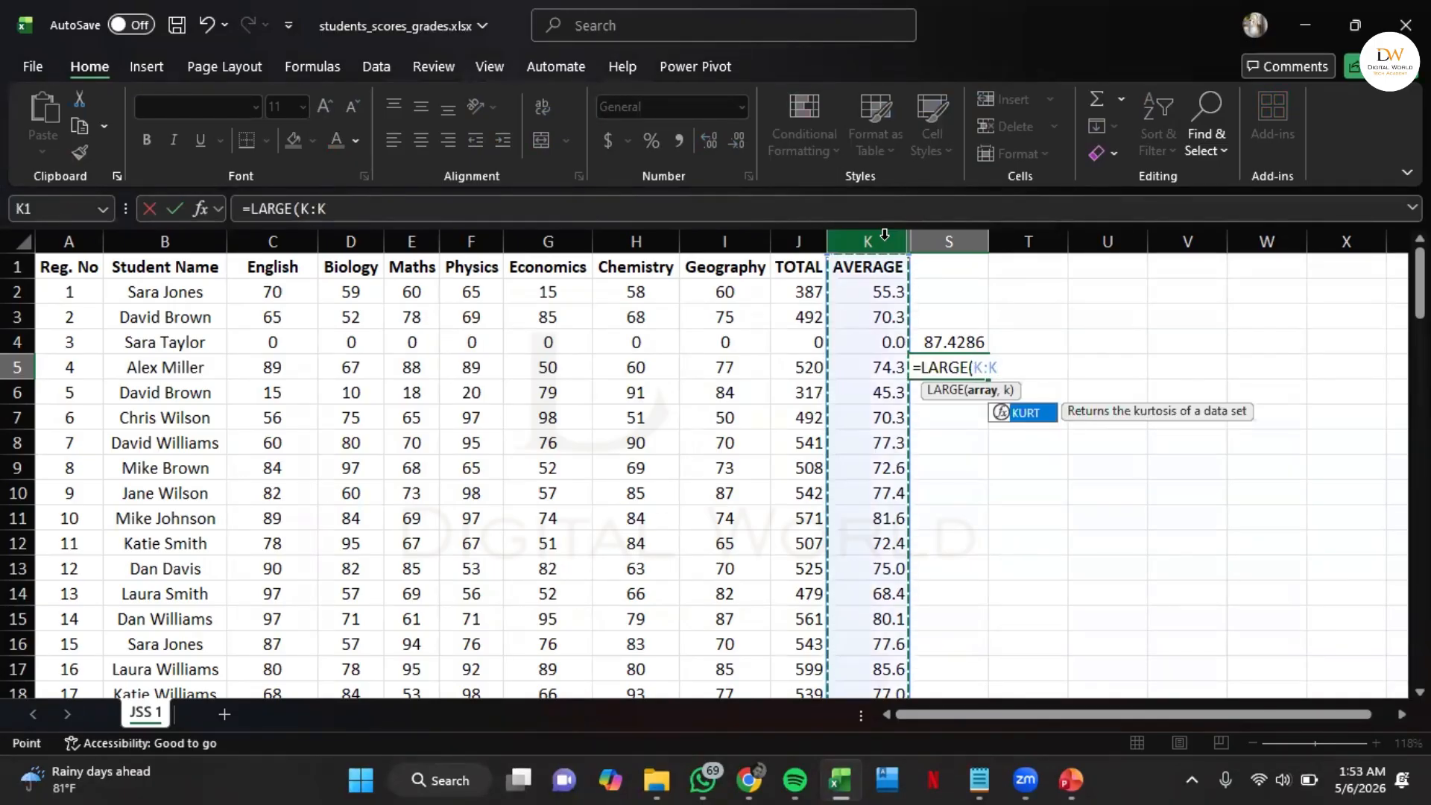
text(,)
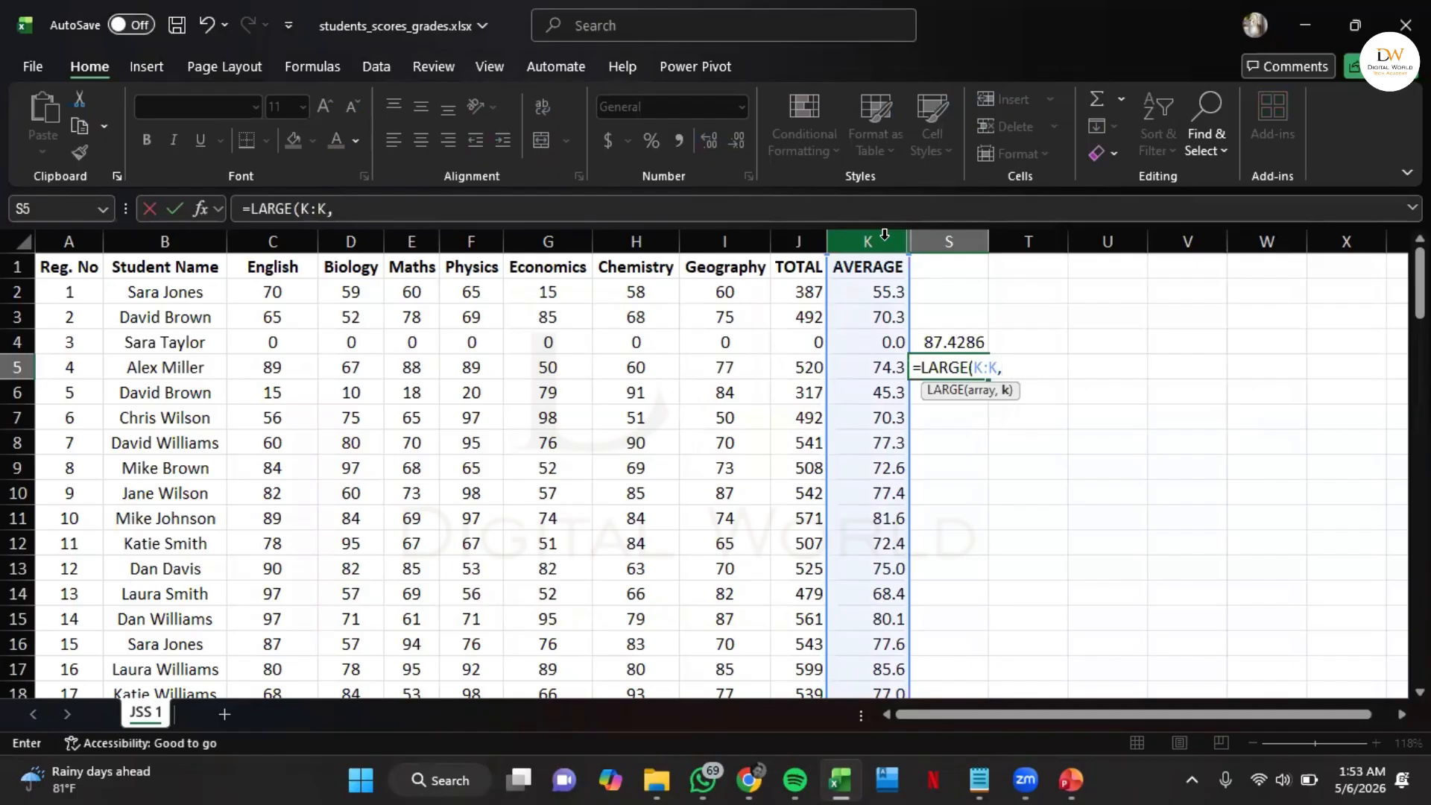
text(5))
key(Return)
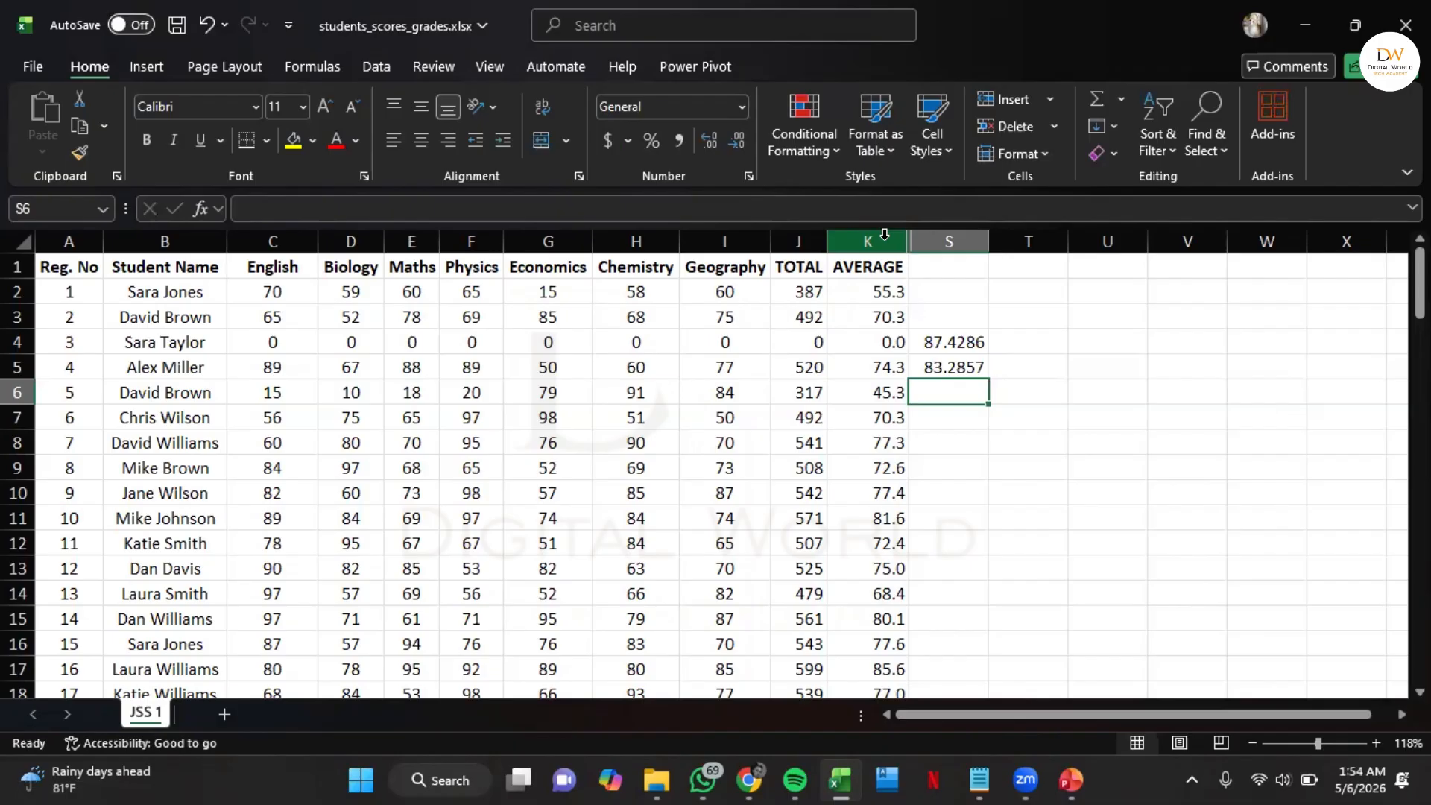
Fill cells T4 to T8 with the sample numbers 10, 7, 5, 10 and 4
click(1027, 345)
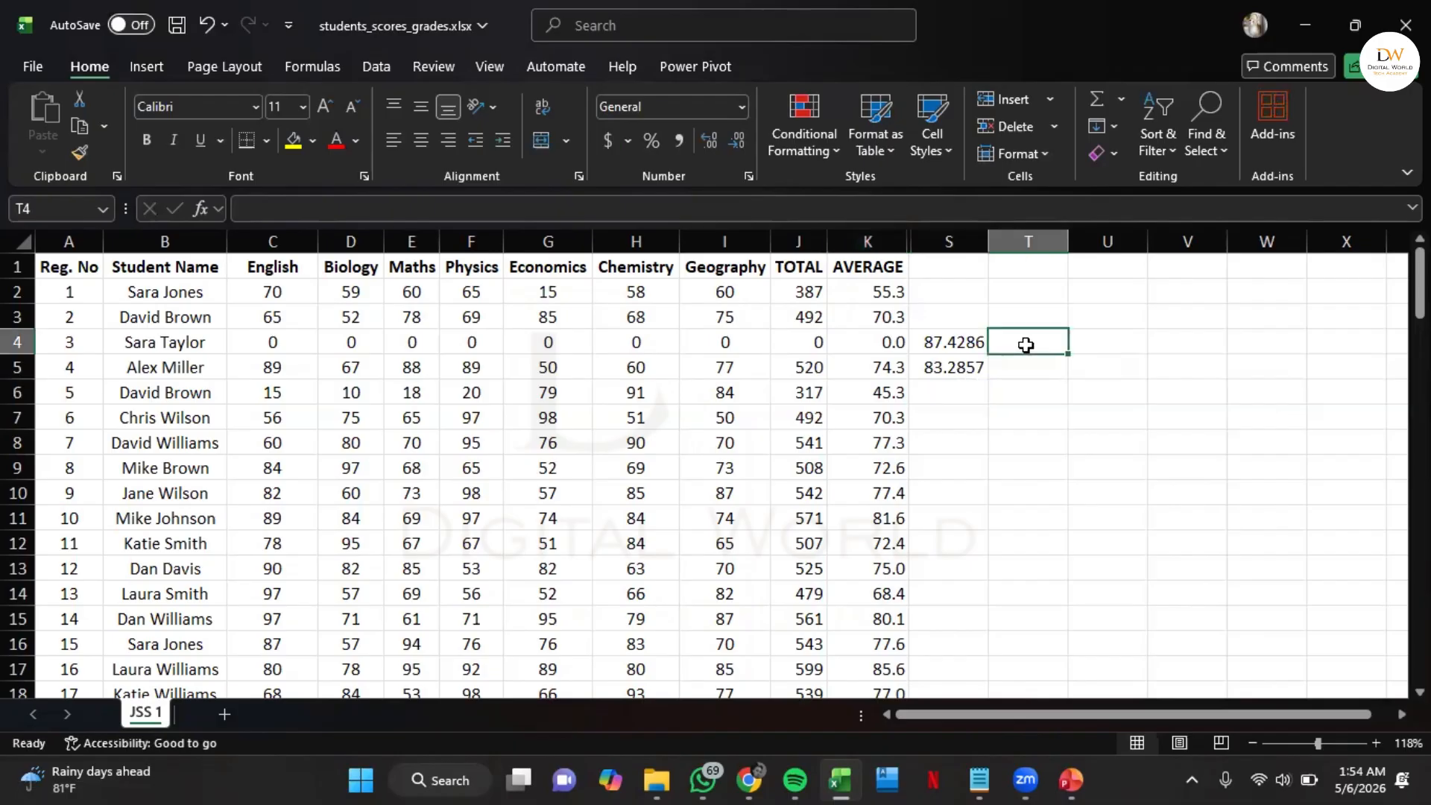
text(10)
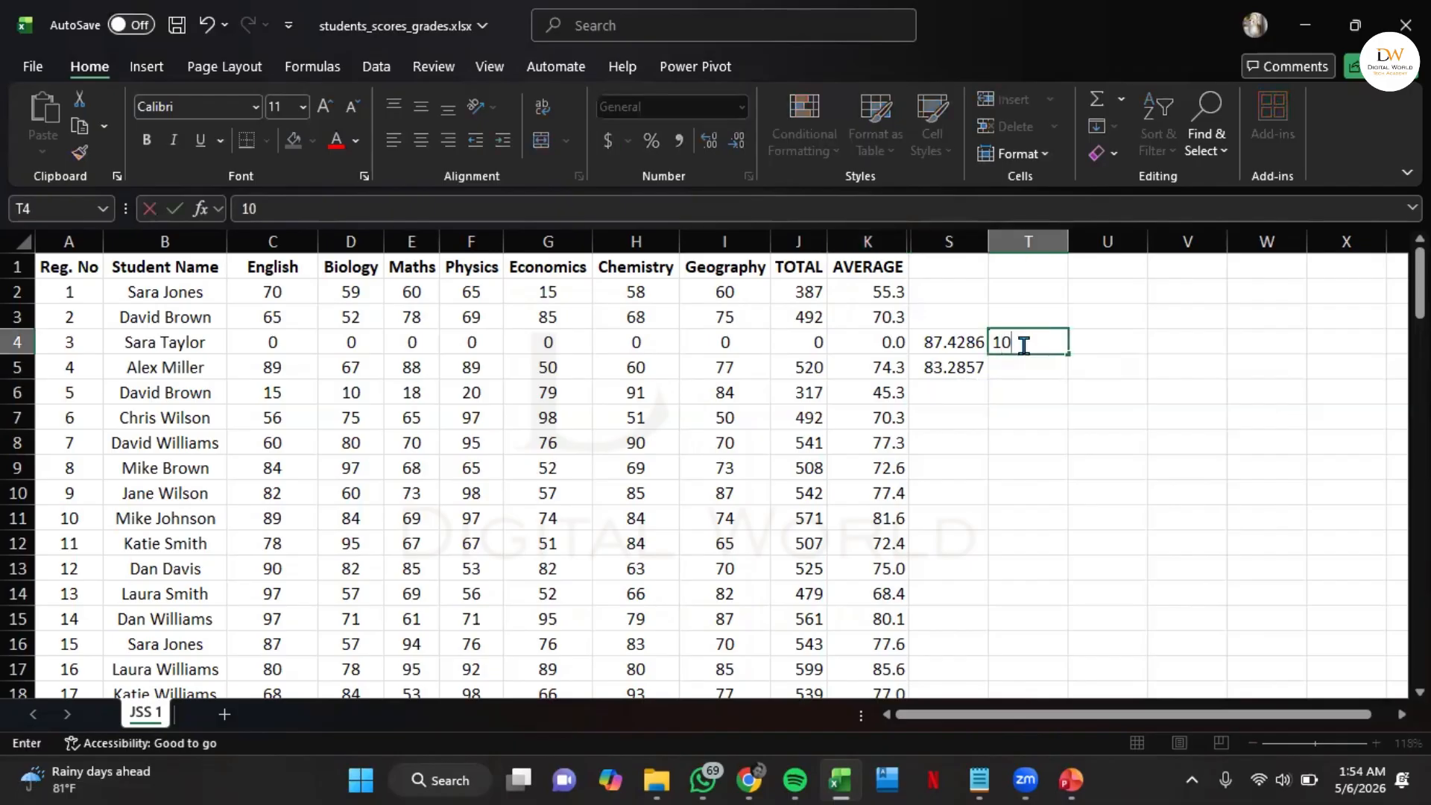
key(Return)
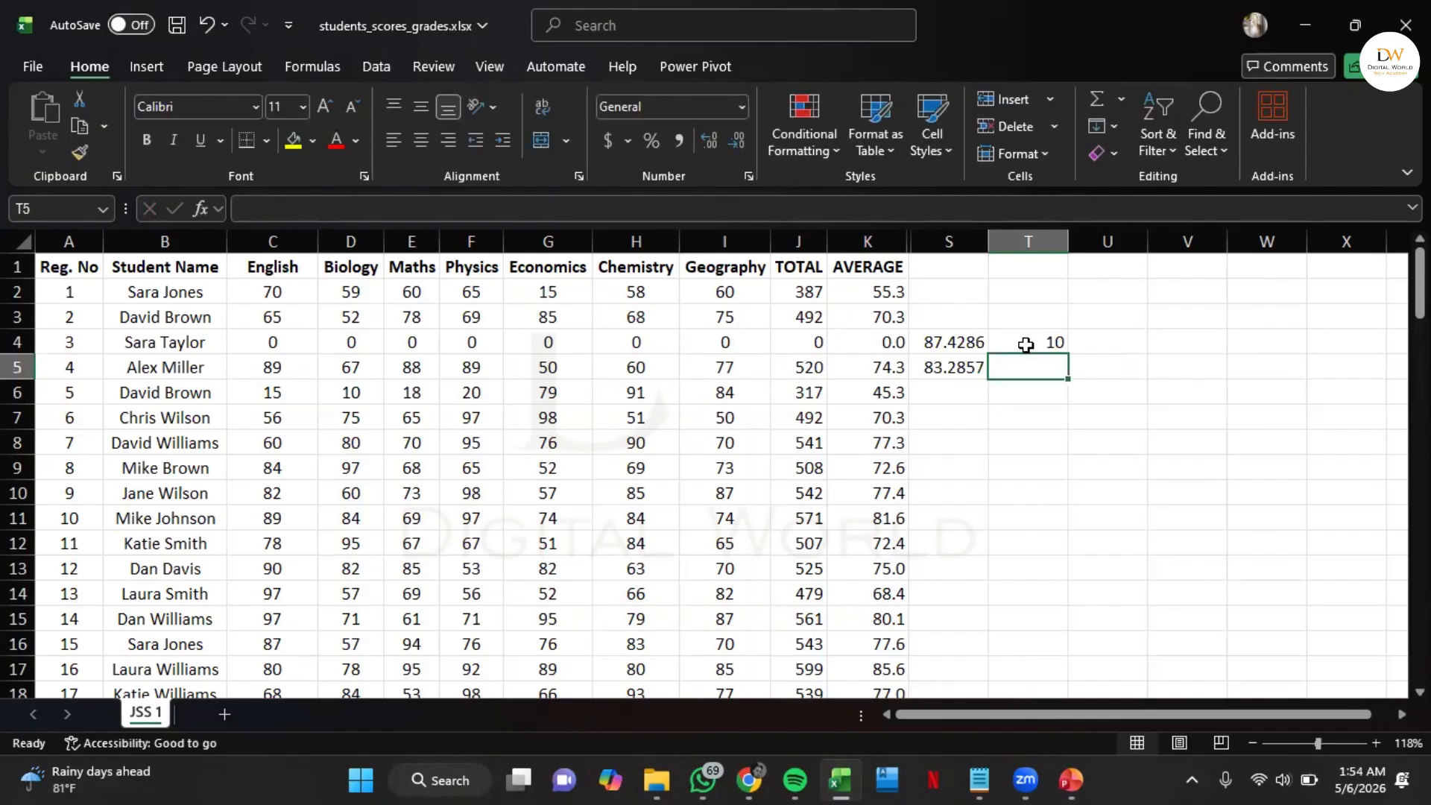
text(7)
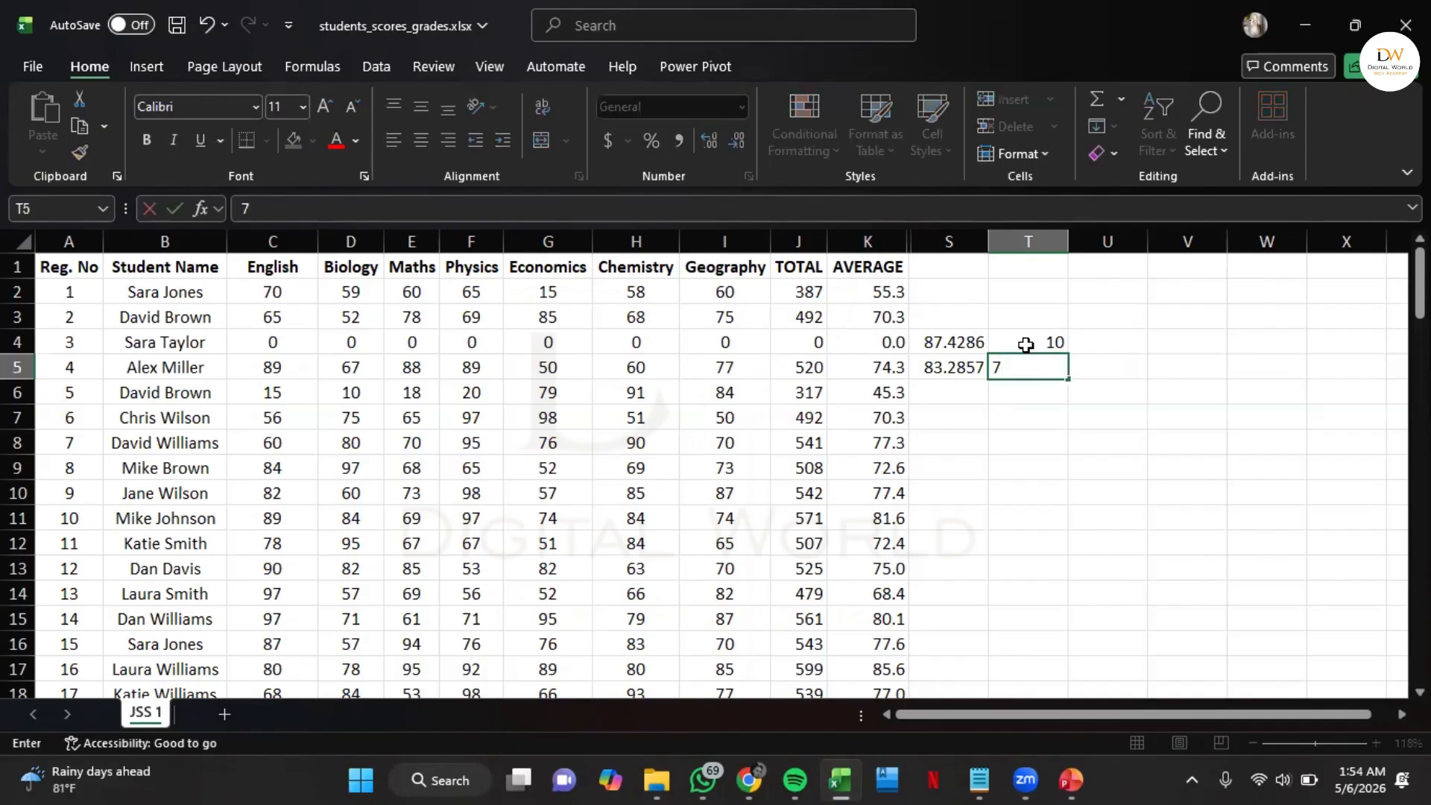
key(Return)
text(5)
key(Return)
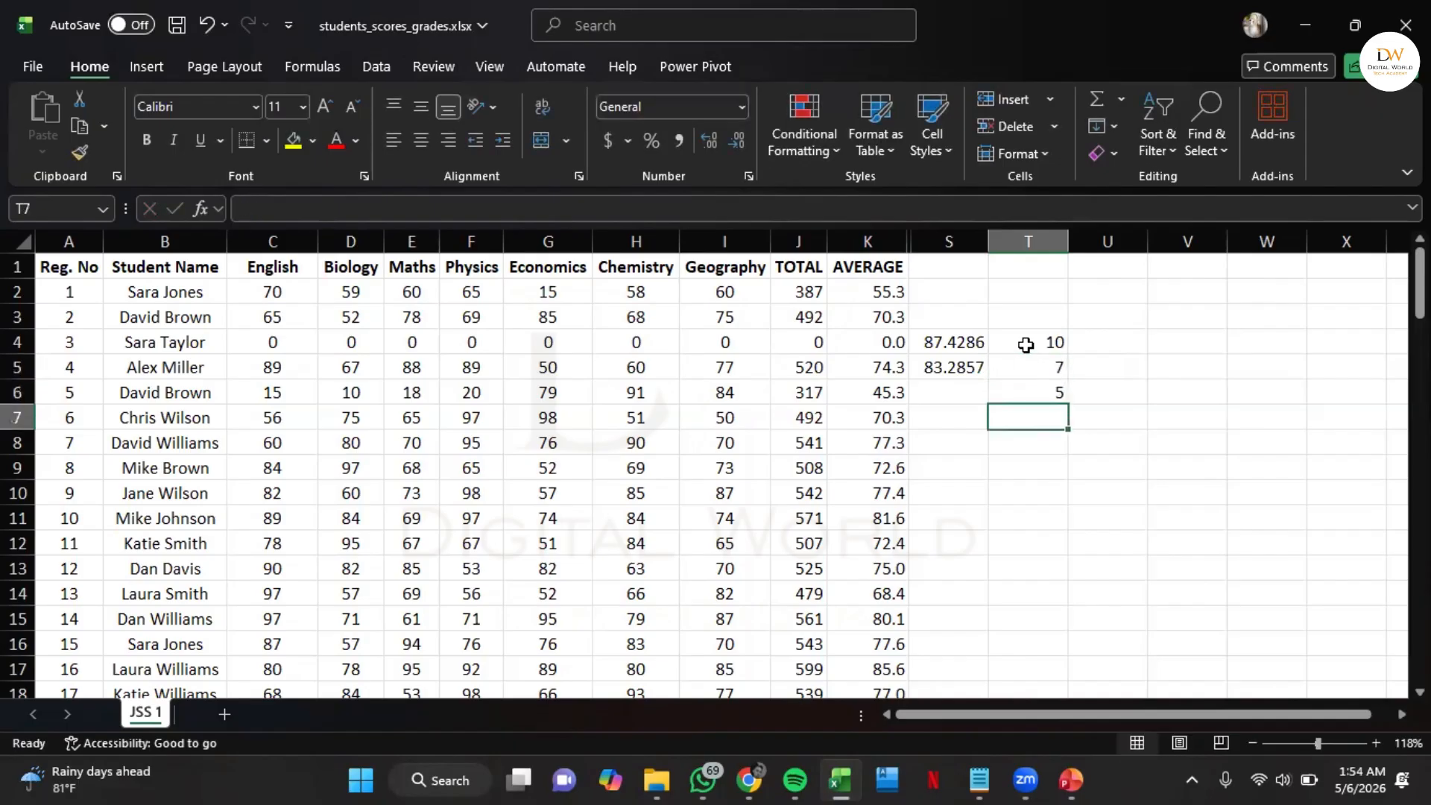
text(10)
key(Return)
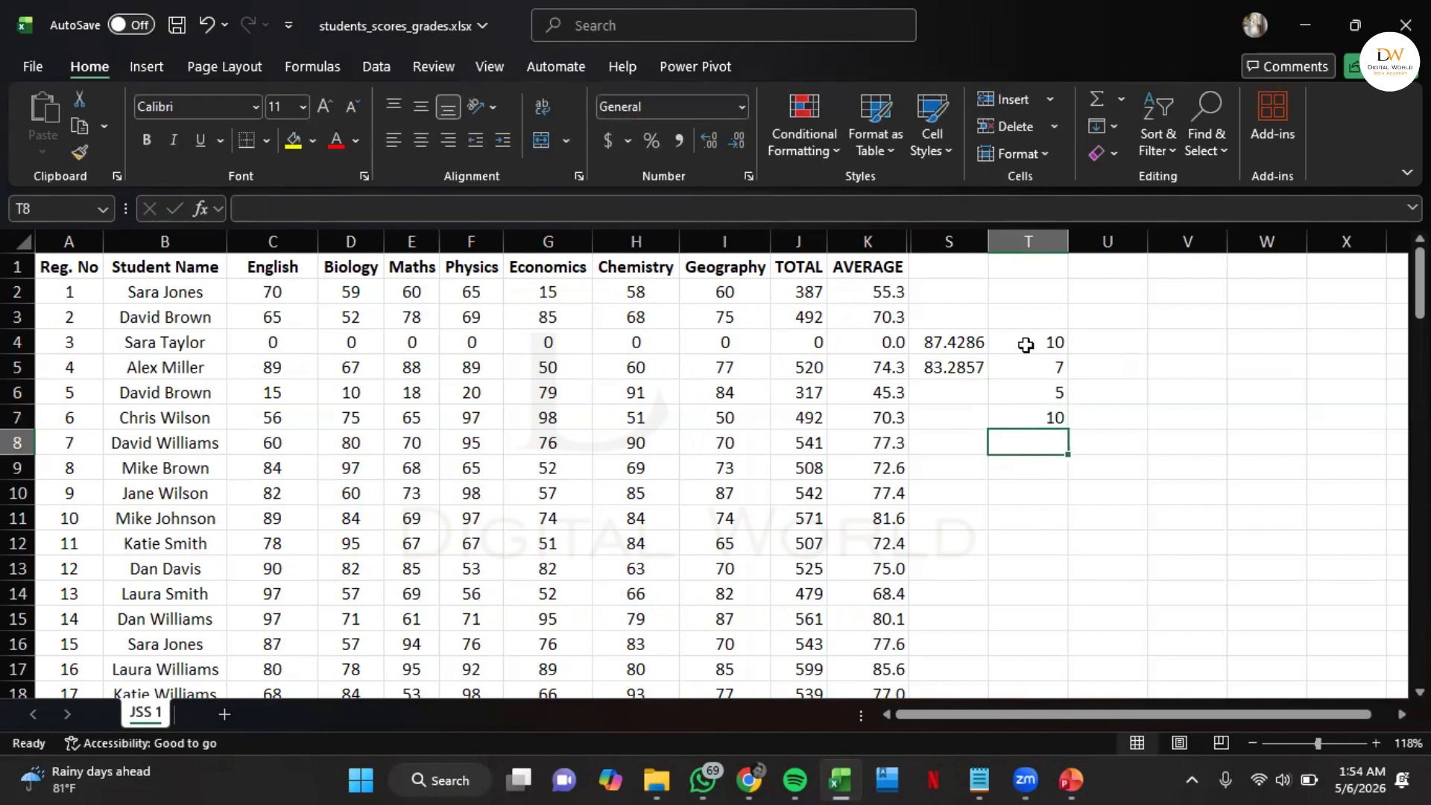
text(4)
key(Return)
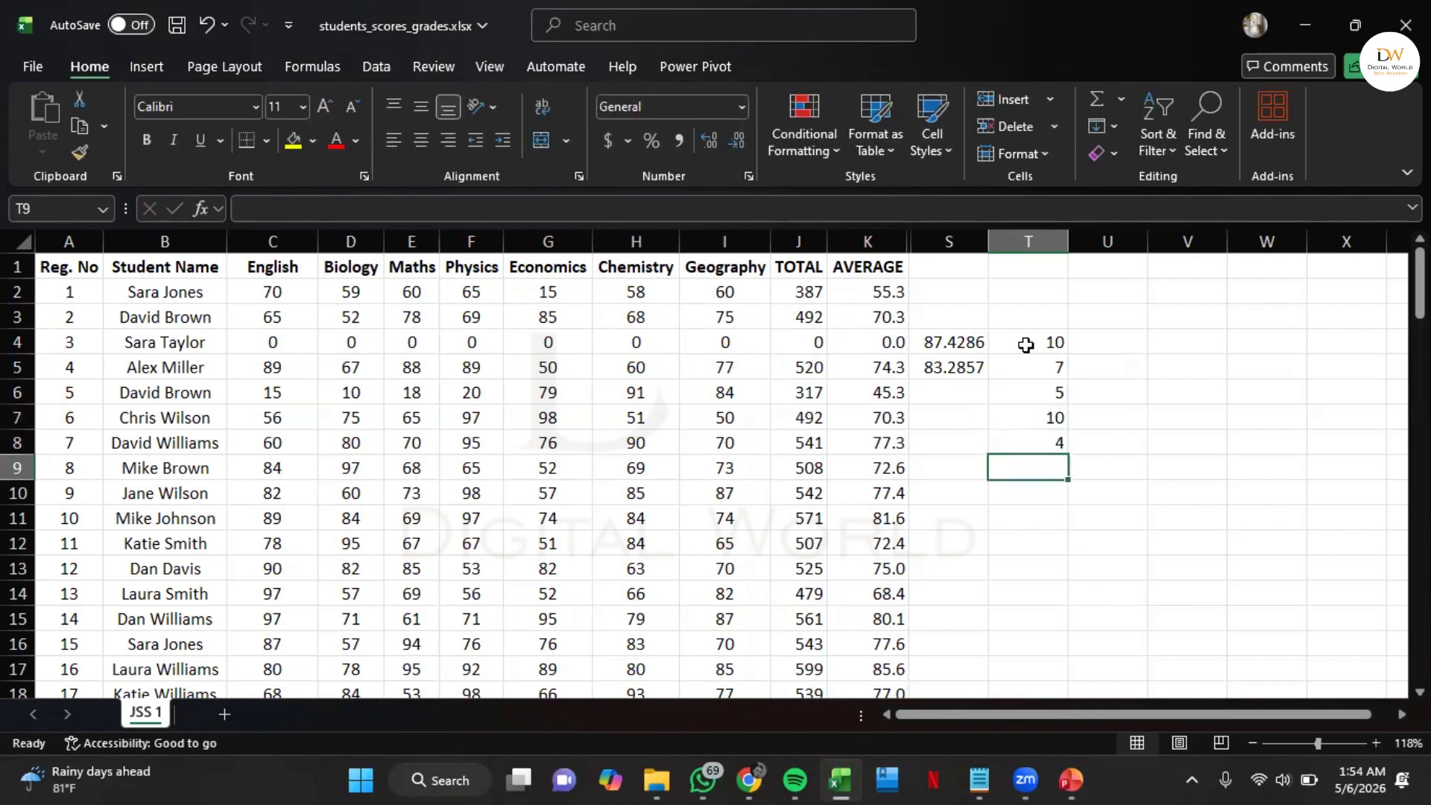
Enter a LARGE formula in cell U5 that finds the 1st largest value in T4:T8
click(1133, 363)
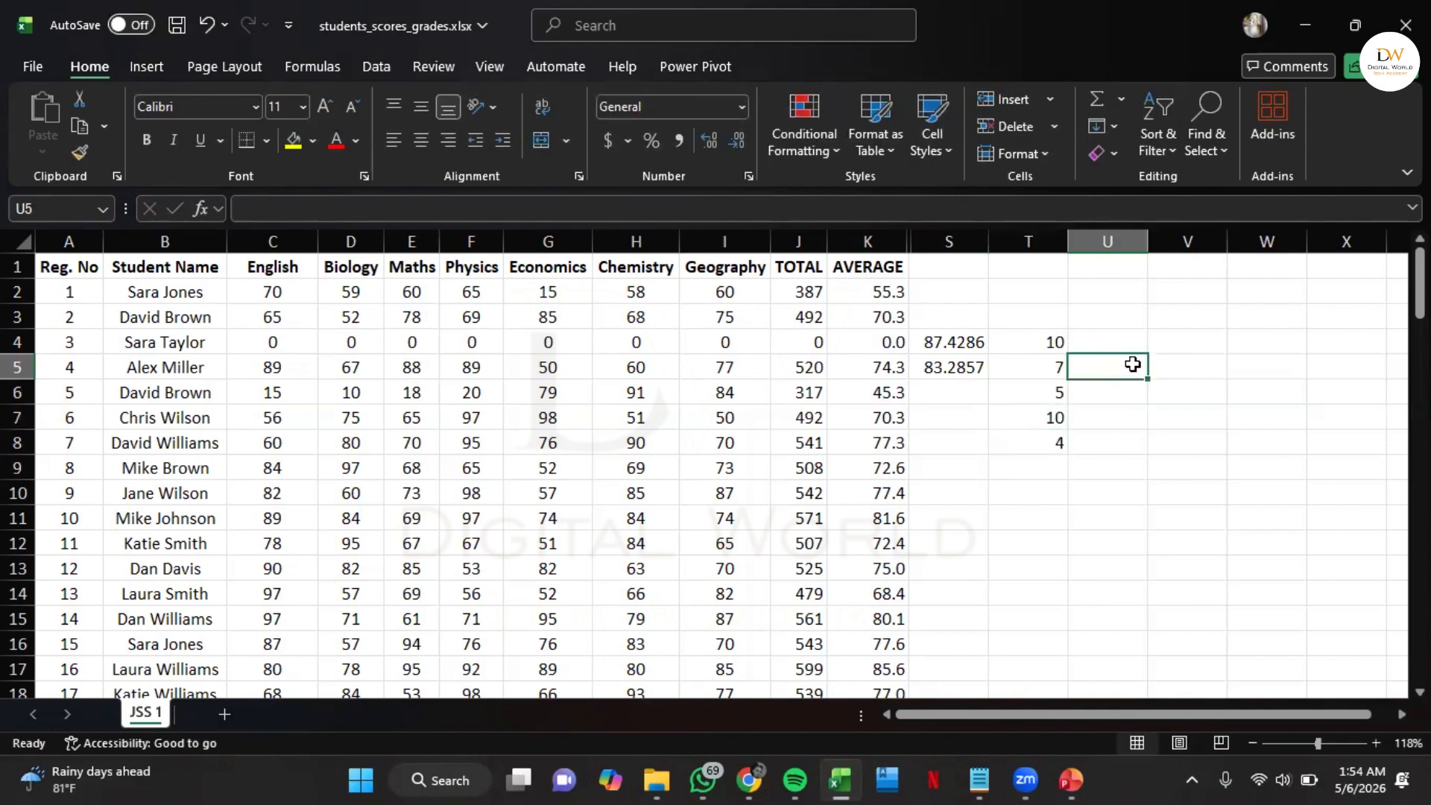
text(=large)
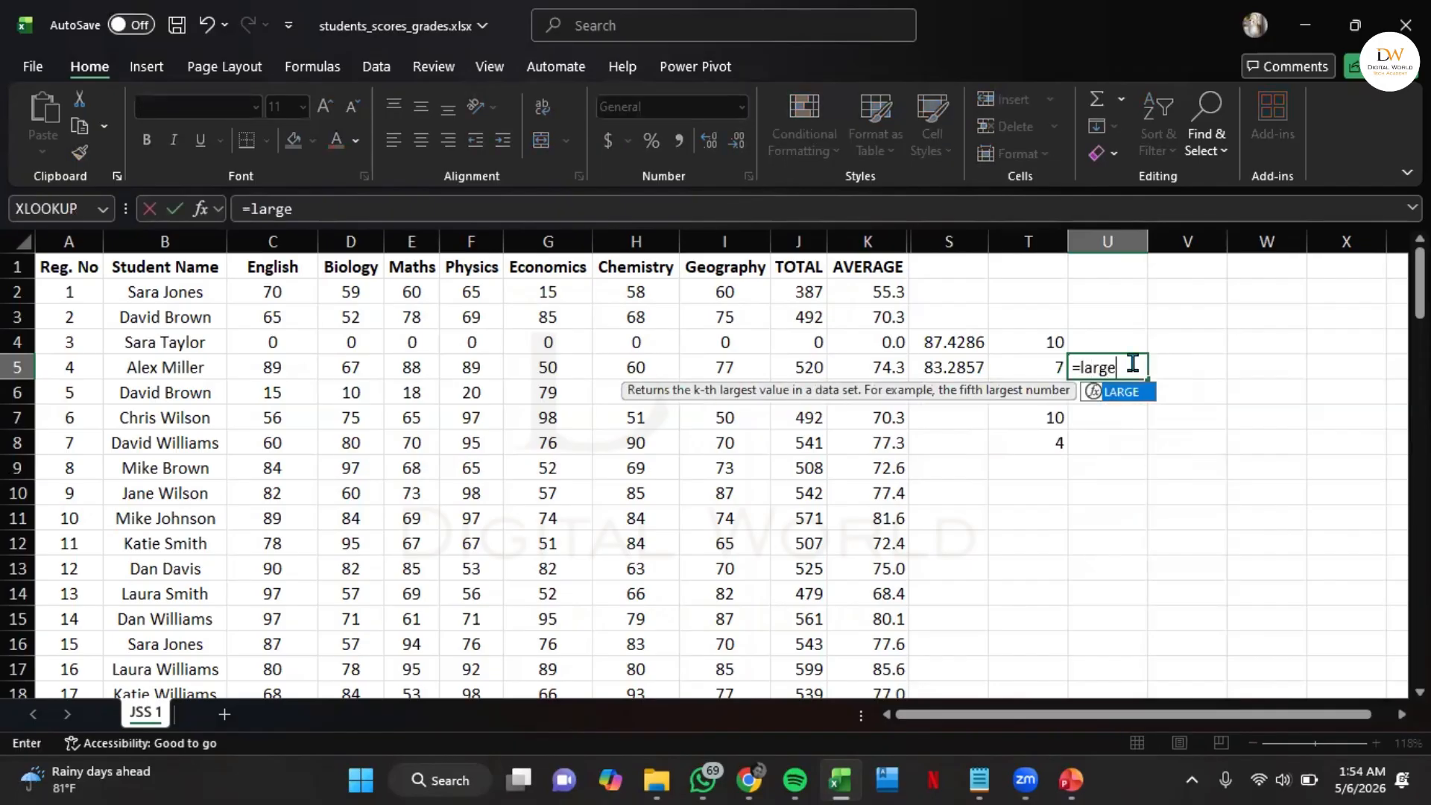
key(Tab)
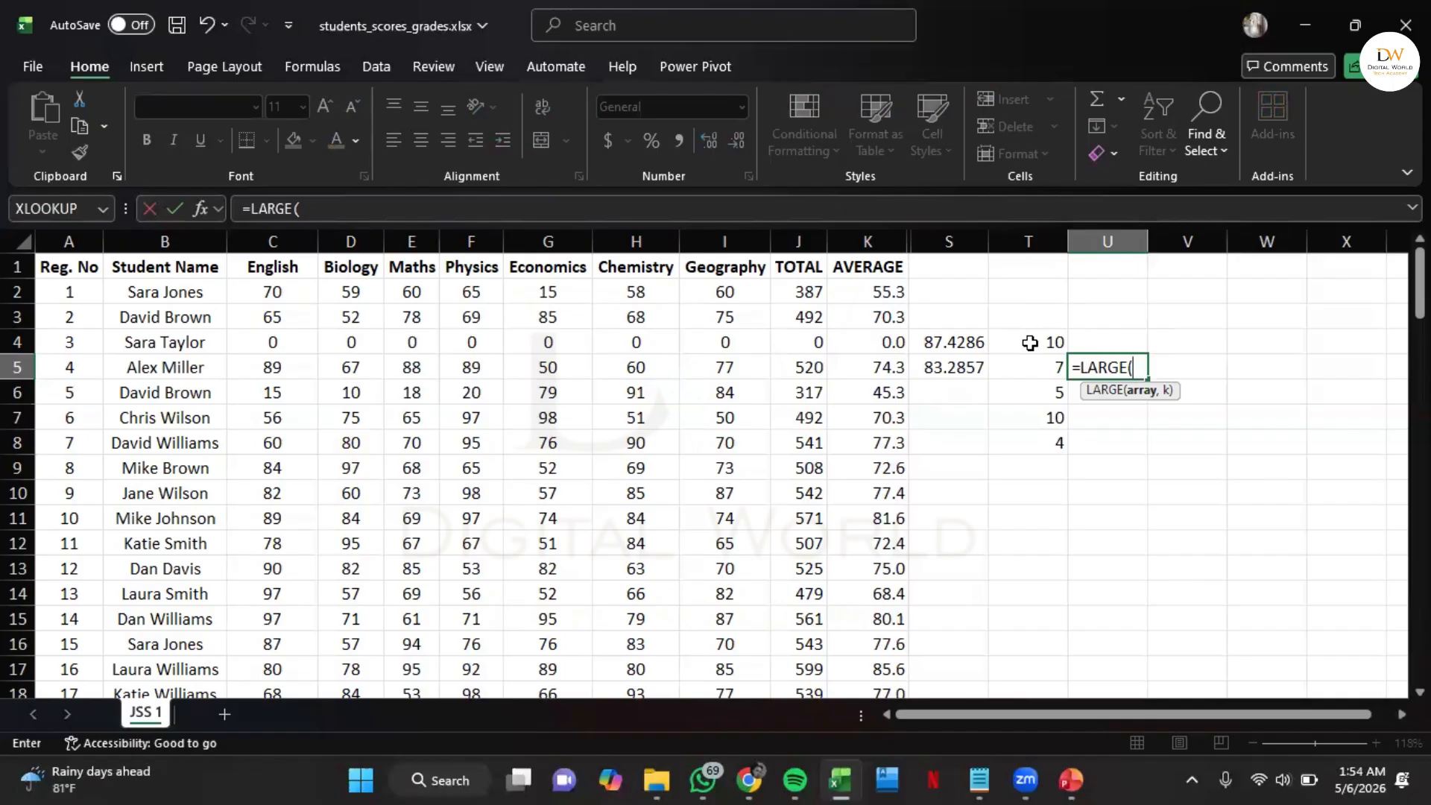
drag(1037, 339, 1028, 440)
text(,)
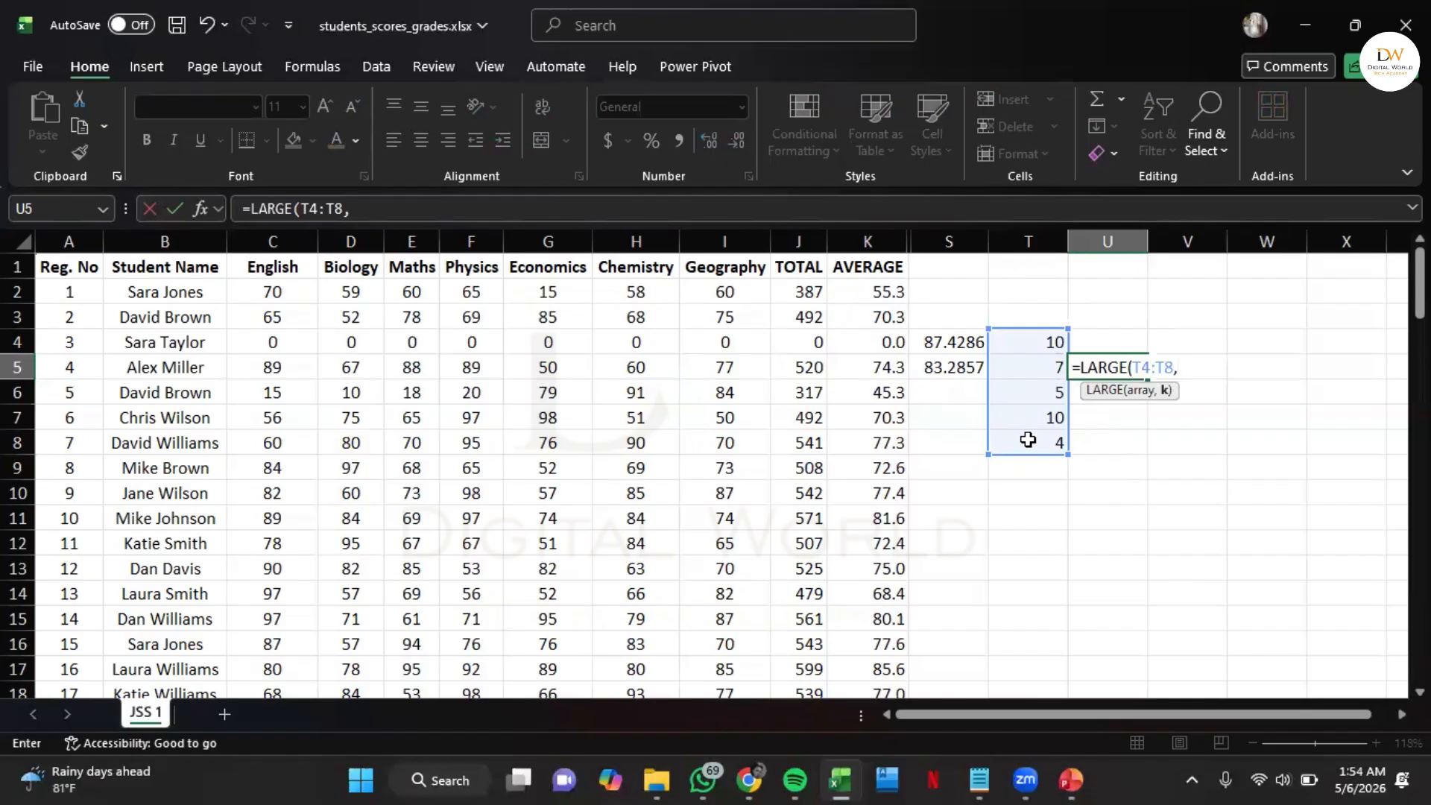
text(1))
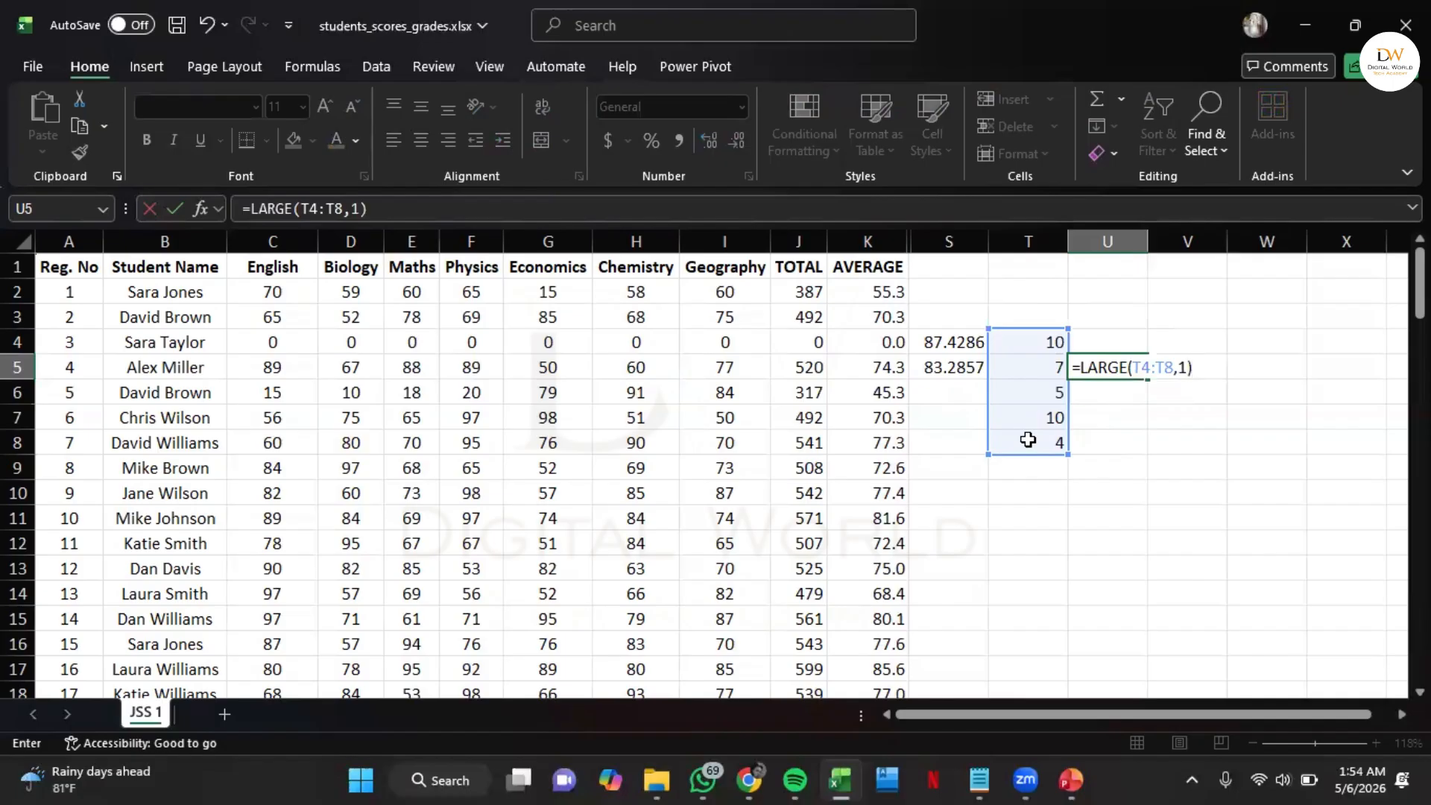
key(Return)
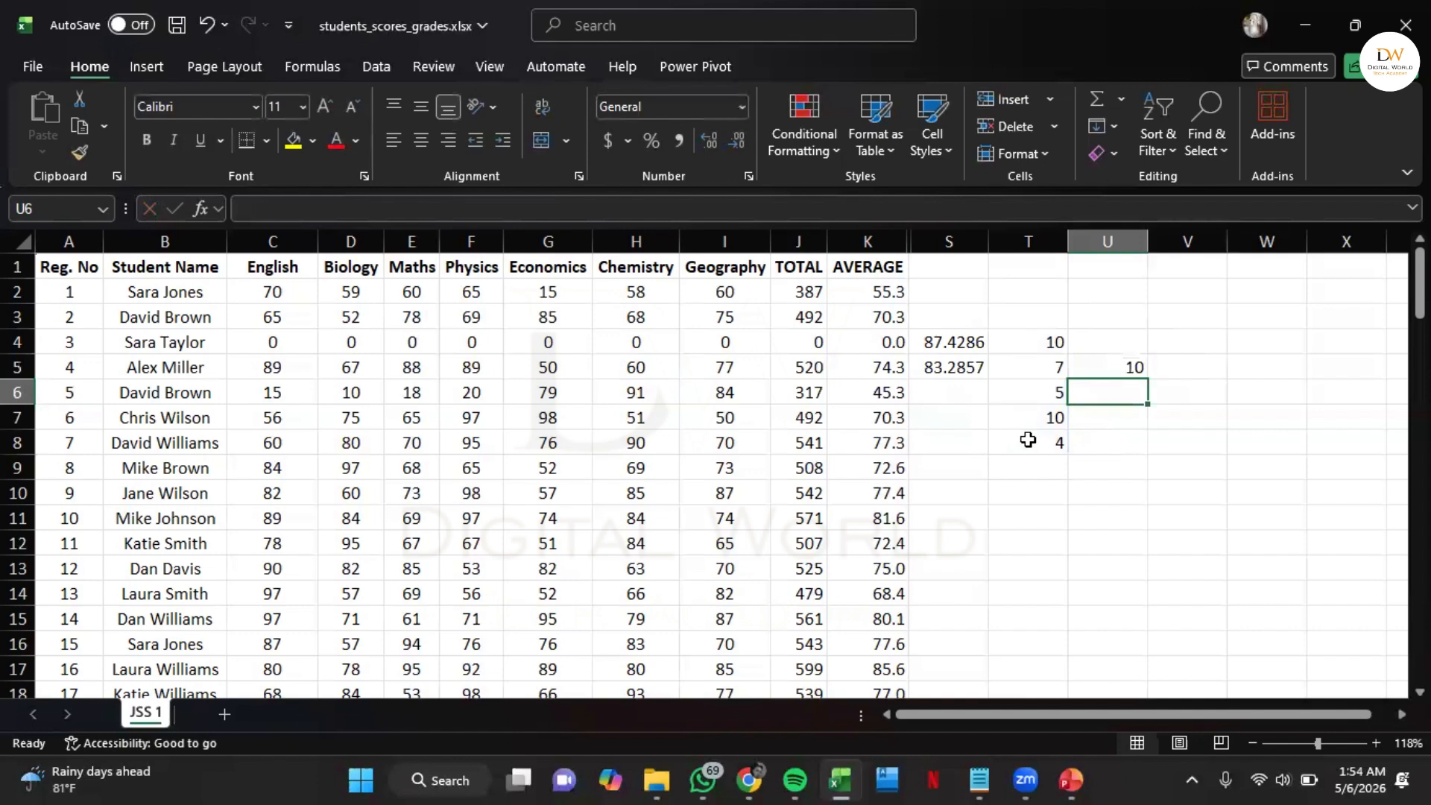
Enter a LARGE formula in cell U6 that finds the 2nd largest value in T4:T8
text(=la)
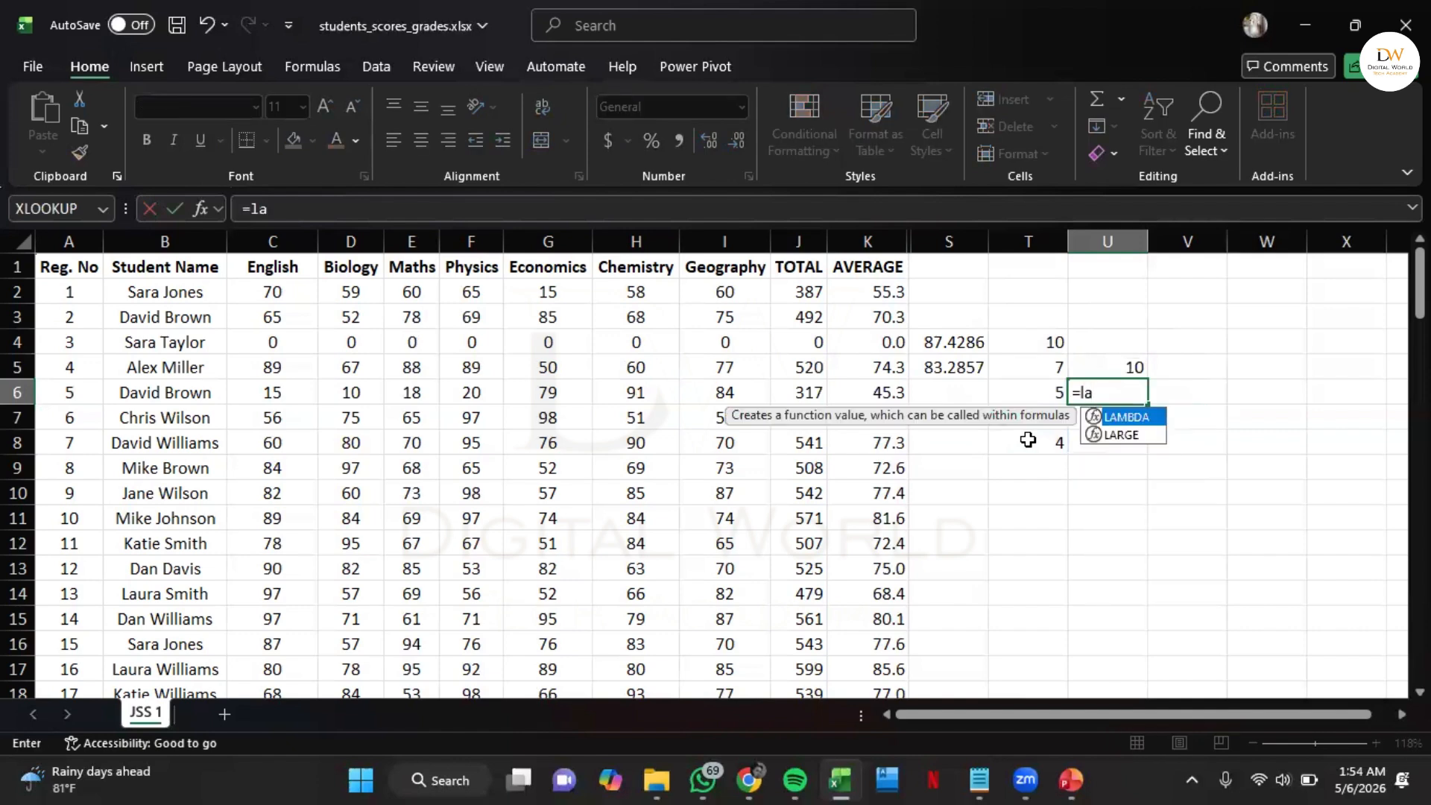
text(rge)
key(Tab)
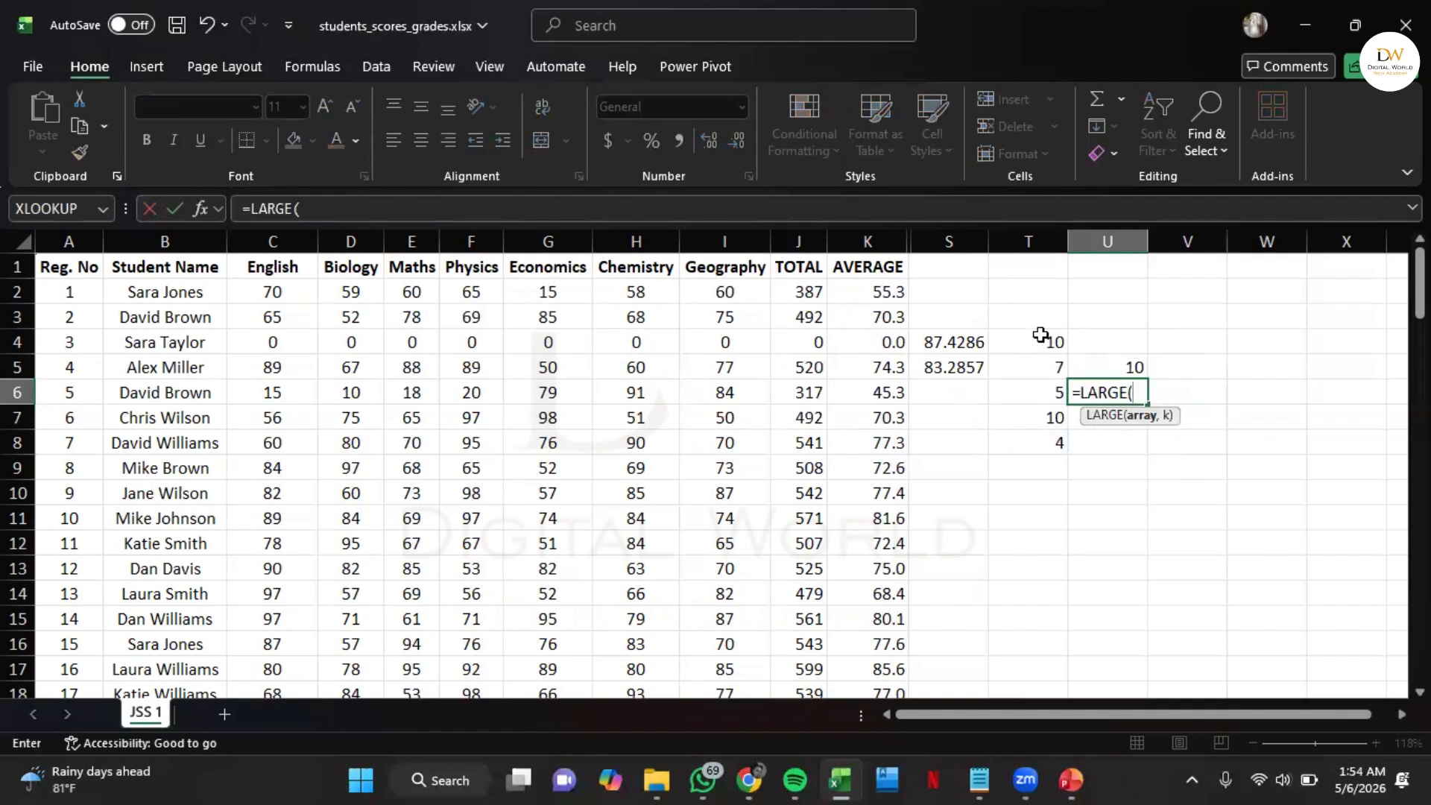
drag(1032, 342, 1030, 437)
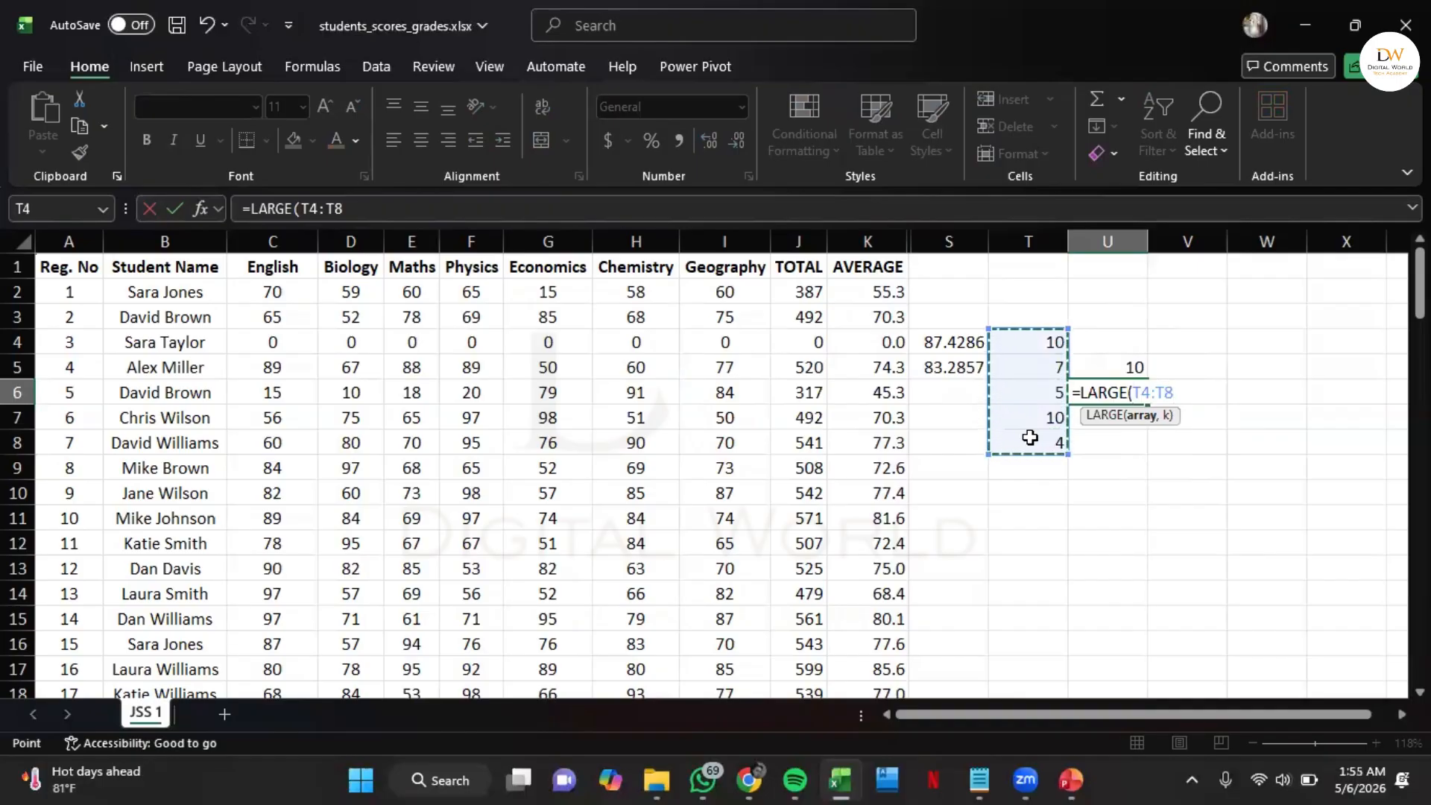
text(,)
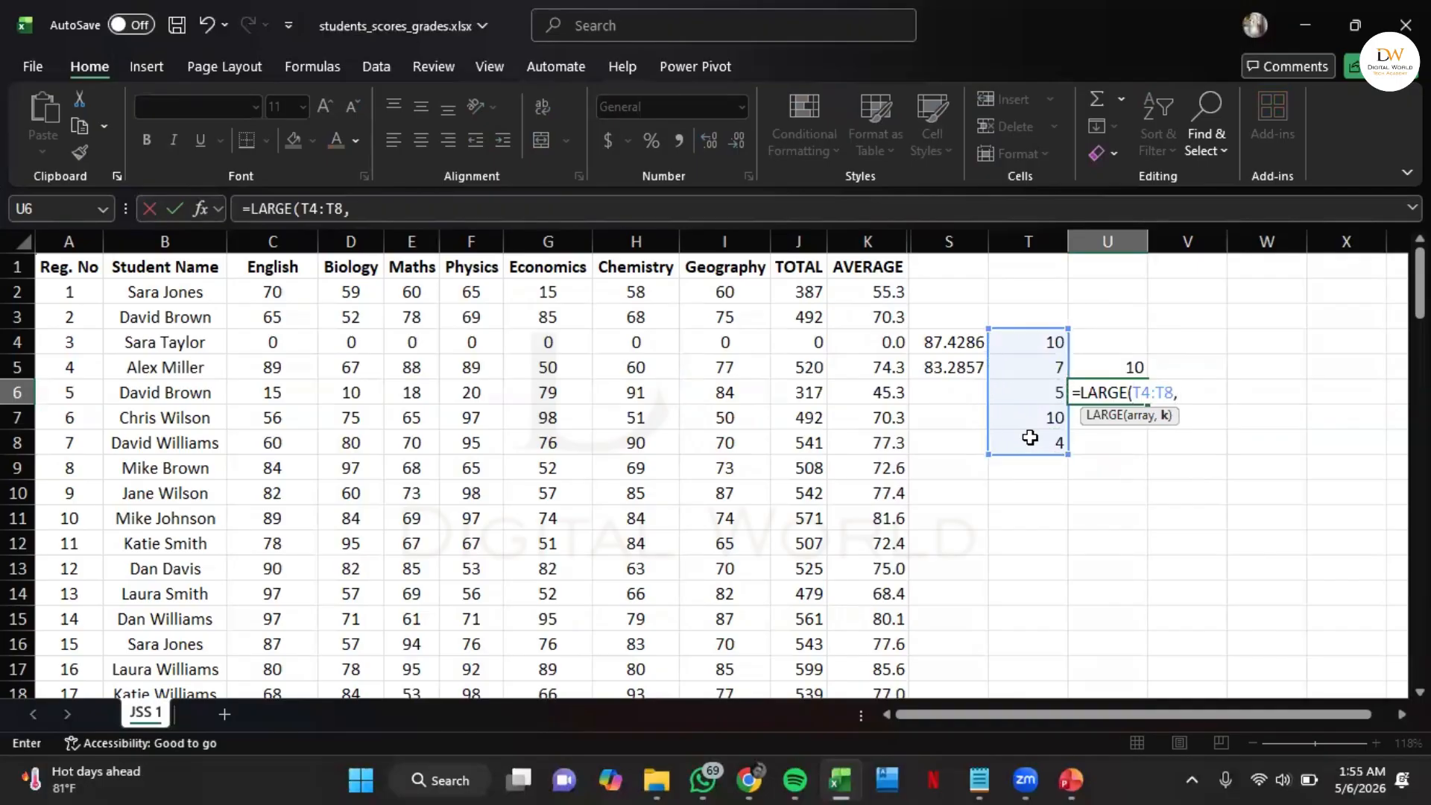
text(2)
text())
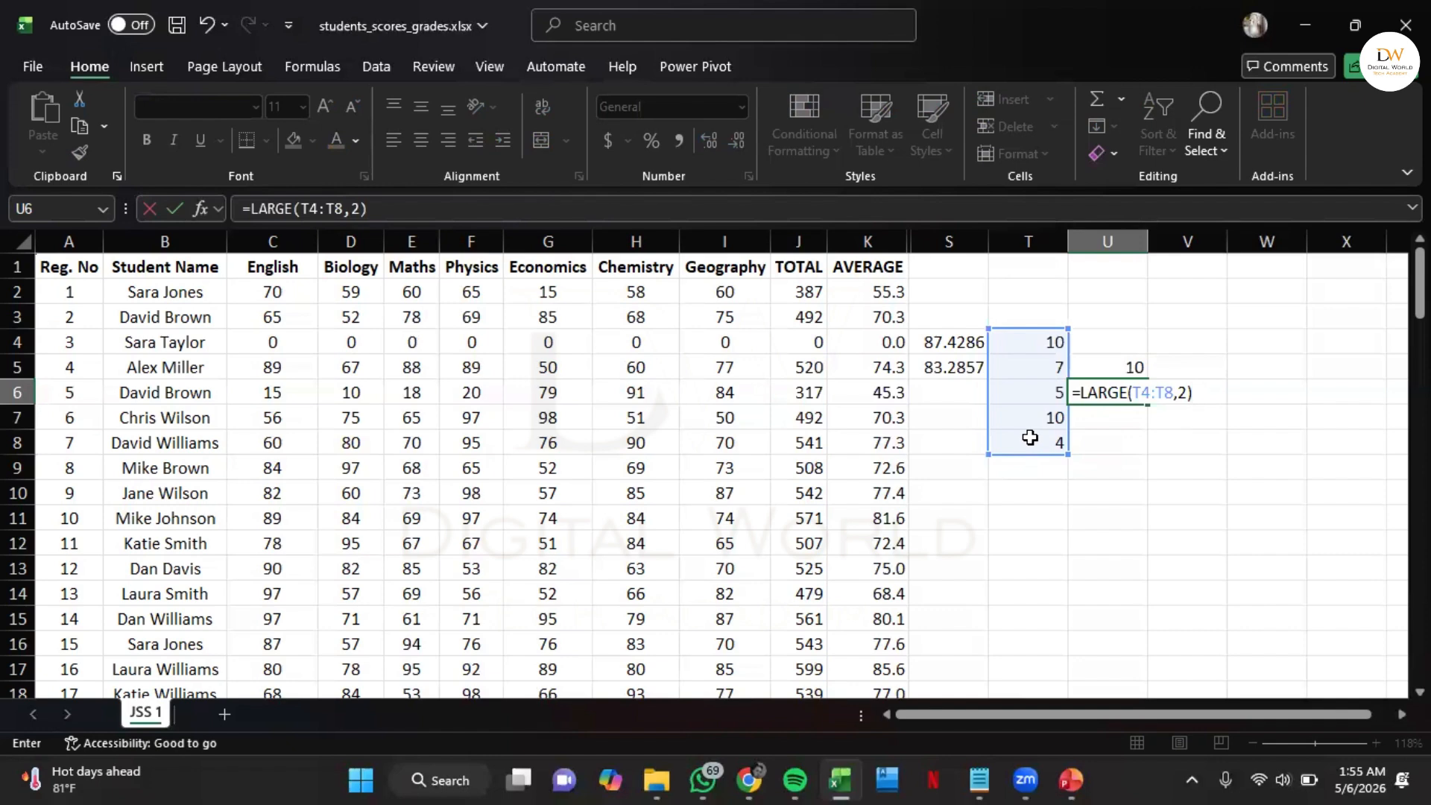
key(Return)
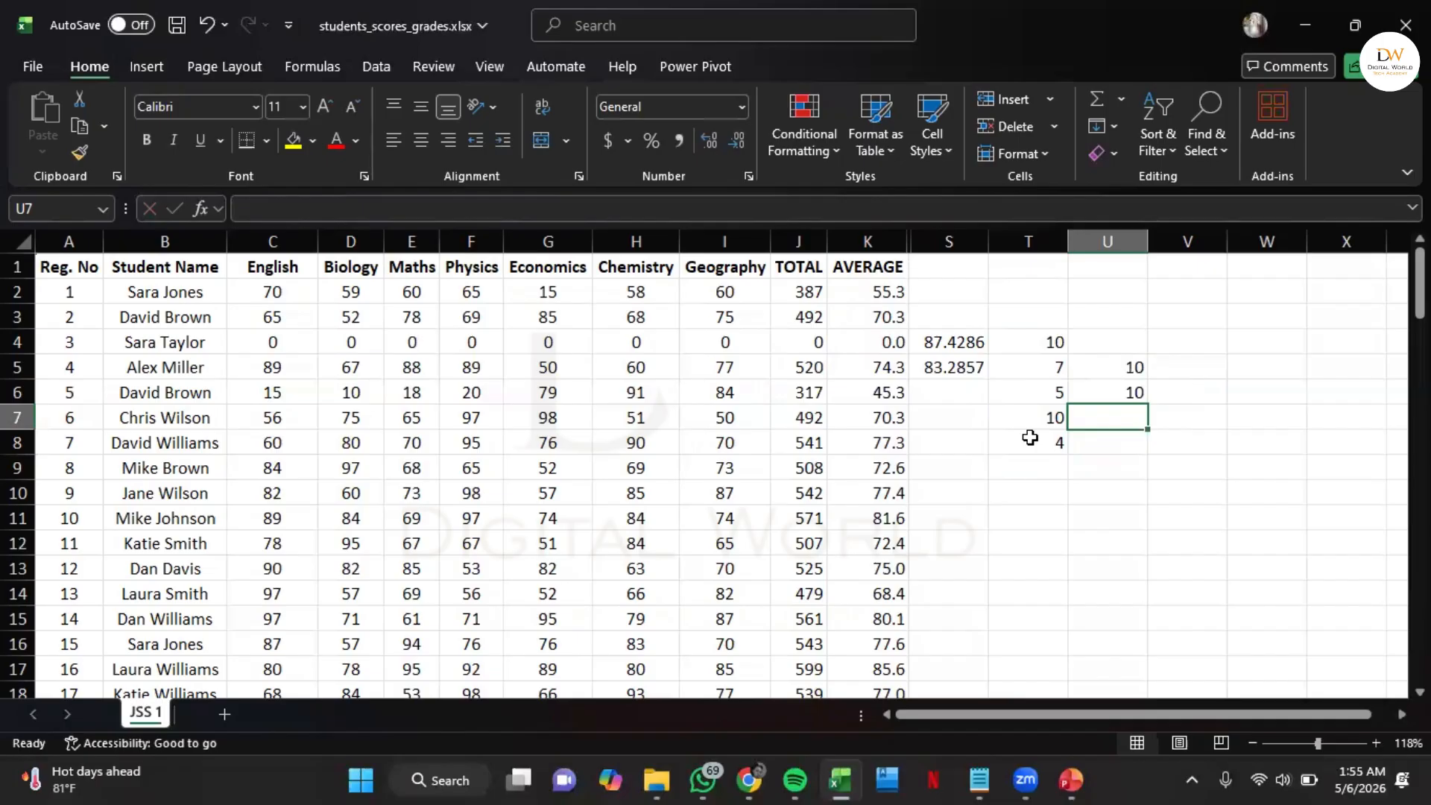
Enter a LARGE formula in cell U7 that finds the 3rd largest value in T4:T8
text(=large)
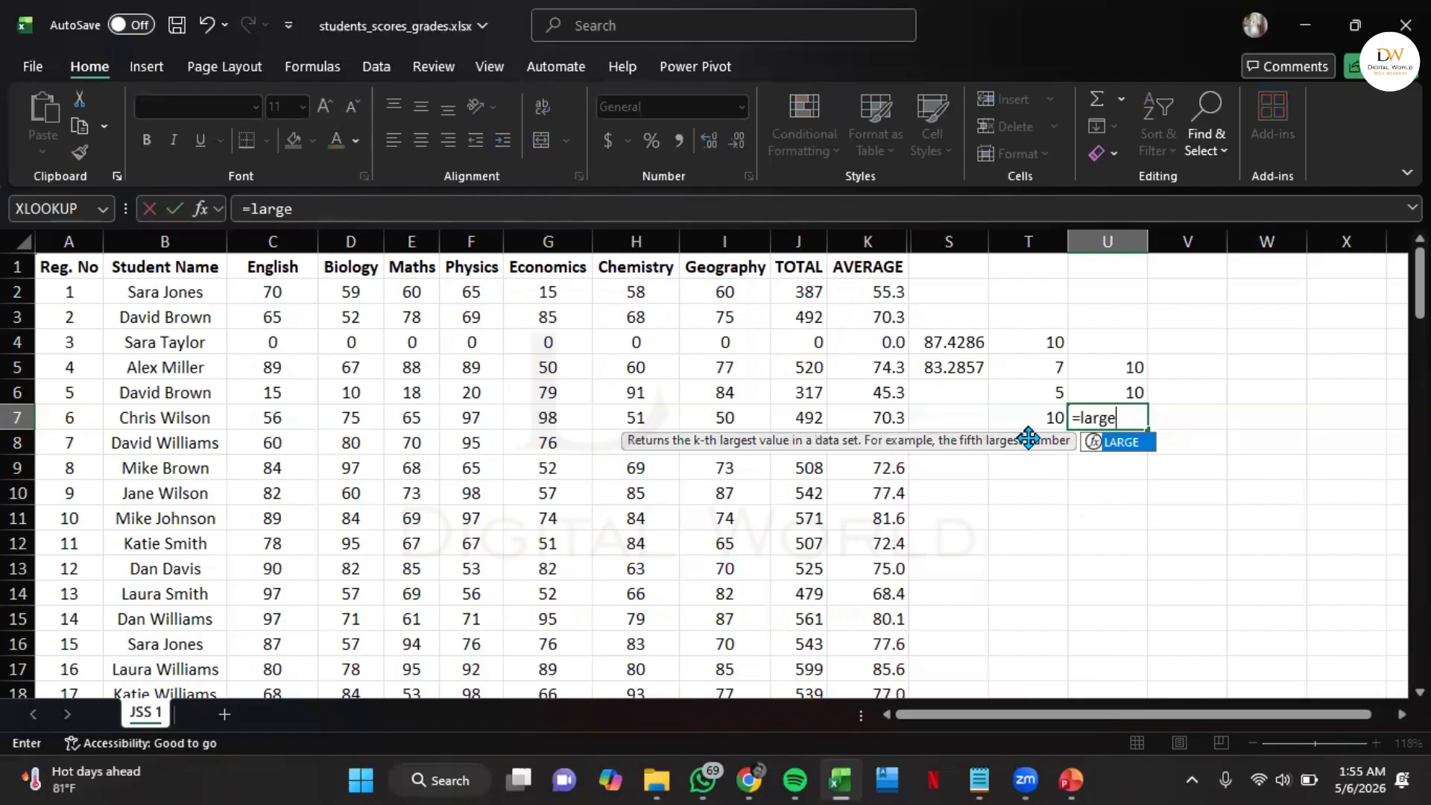
key(Tab)
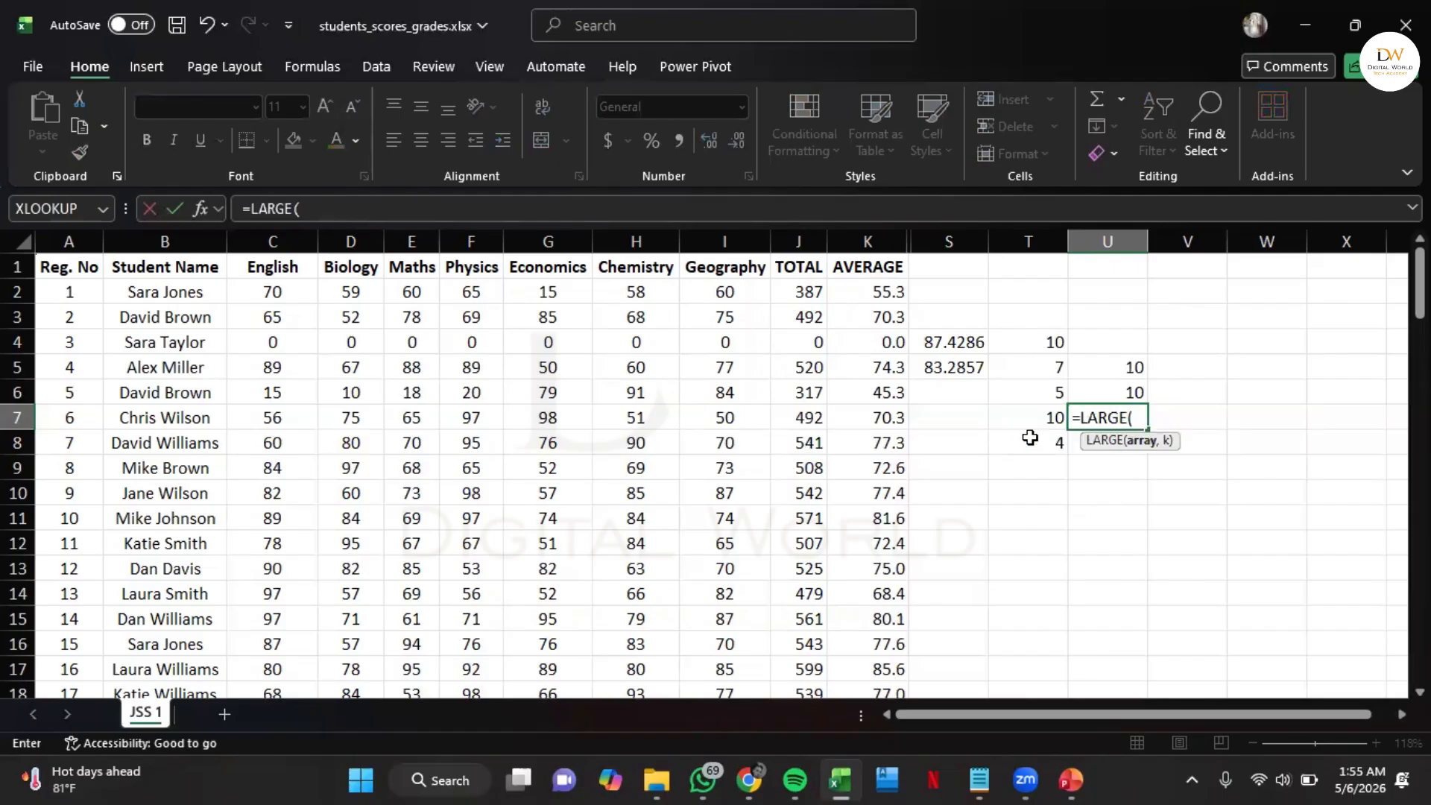
drag(1042, 344, 1036, 442)
text(,3)
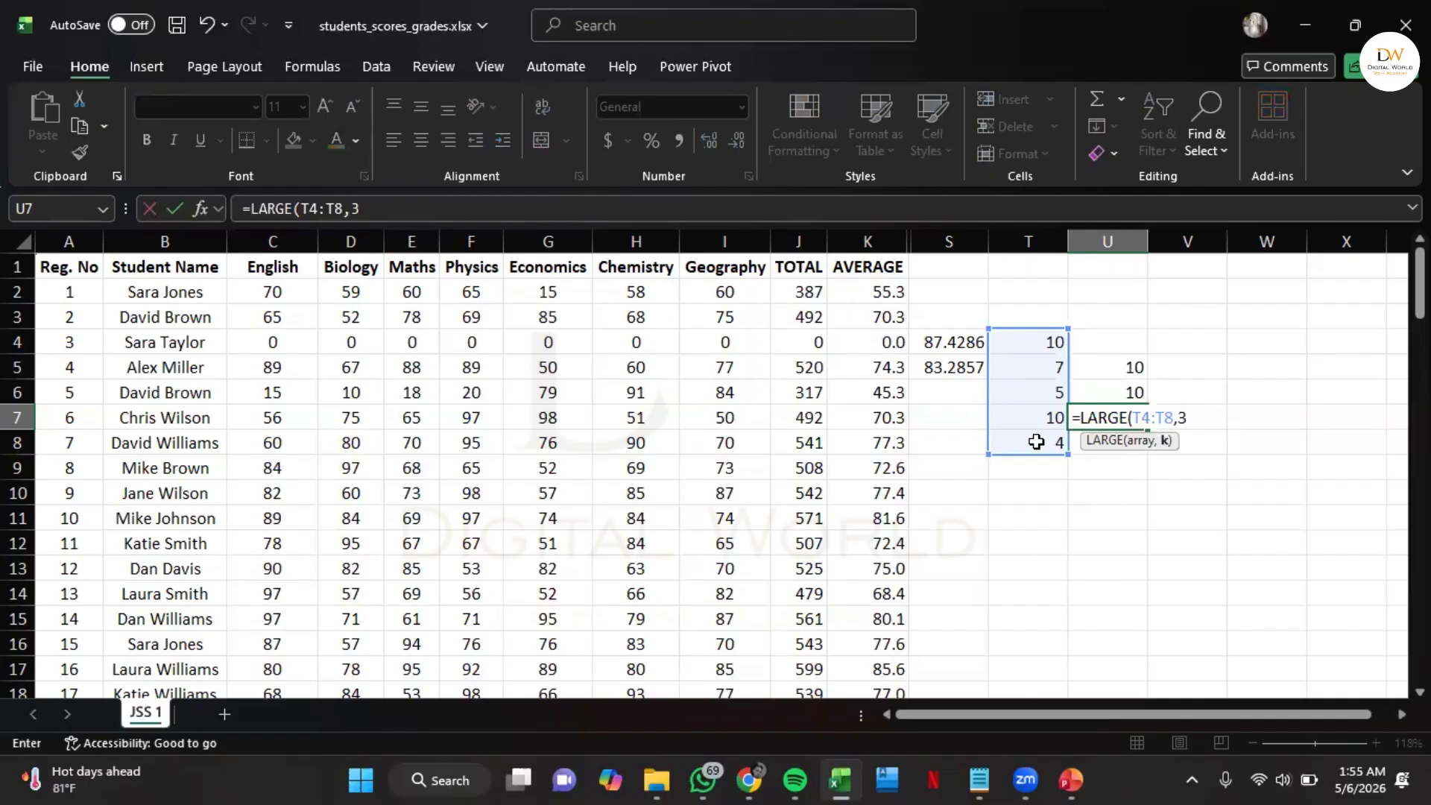
text())
key(Return)
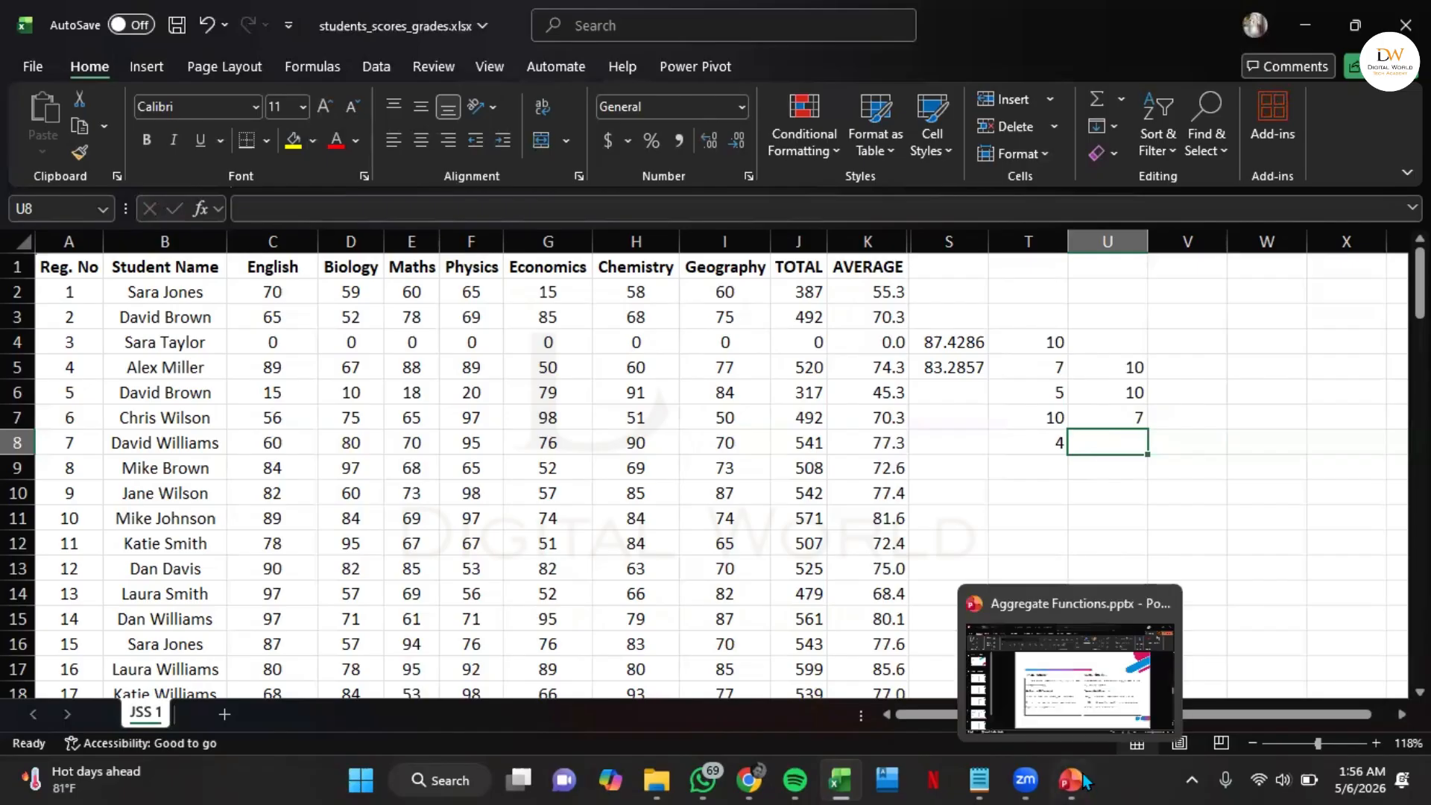
Switch to the Aggregate Functions.pptx presentation in PowerPoint to read the SMALL function's syntax, and return to the Excel workbook
mouse_move(1082, 780)
click(1100, 663)
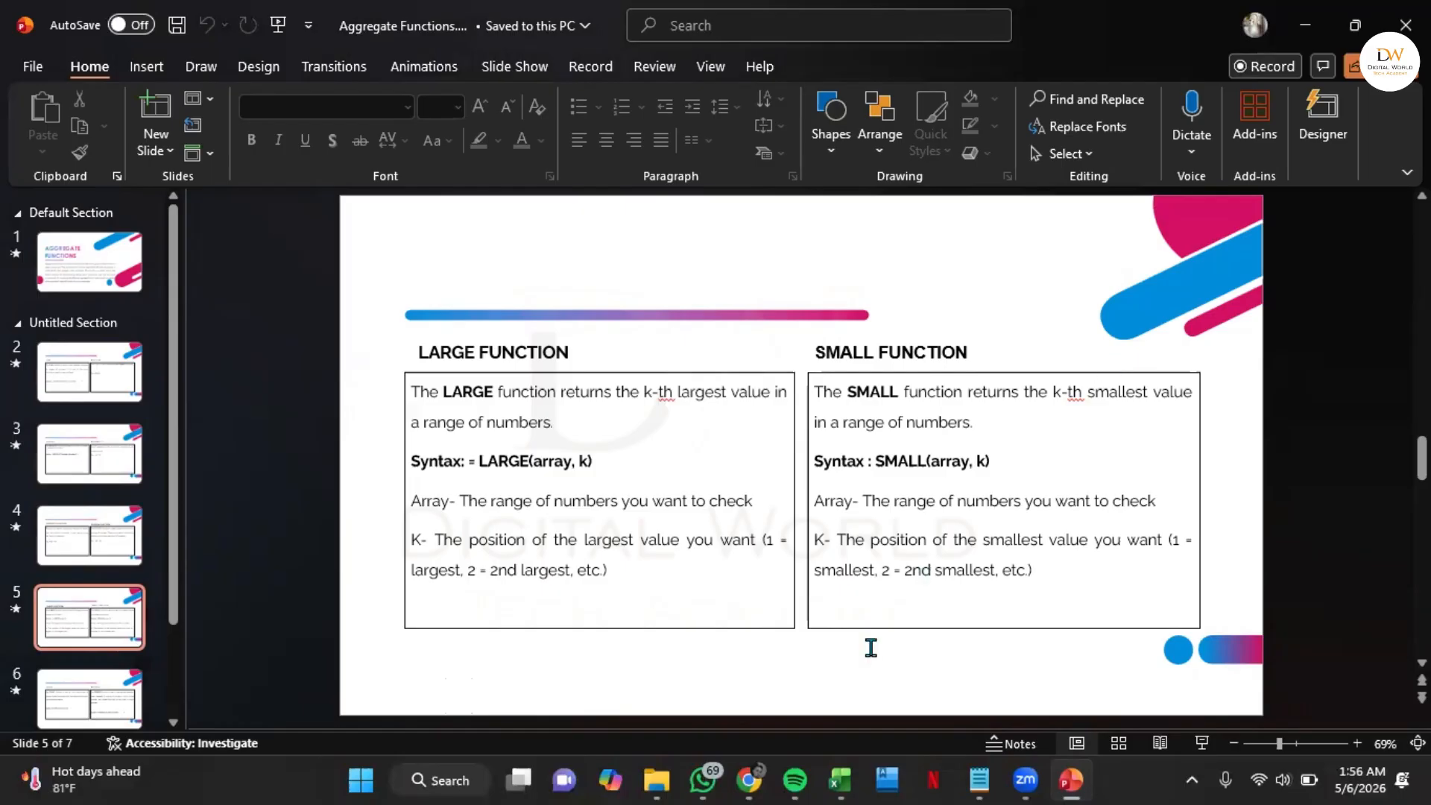
click(846, 778)
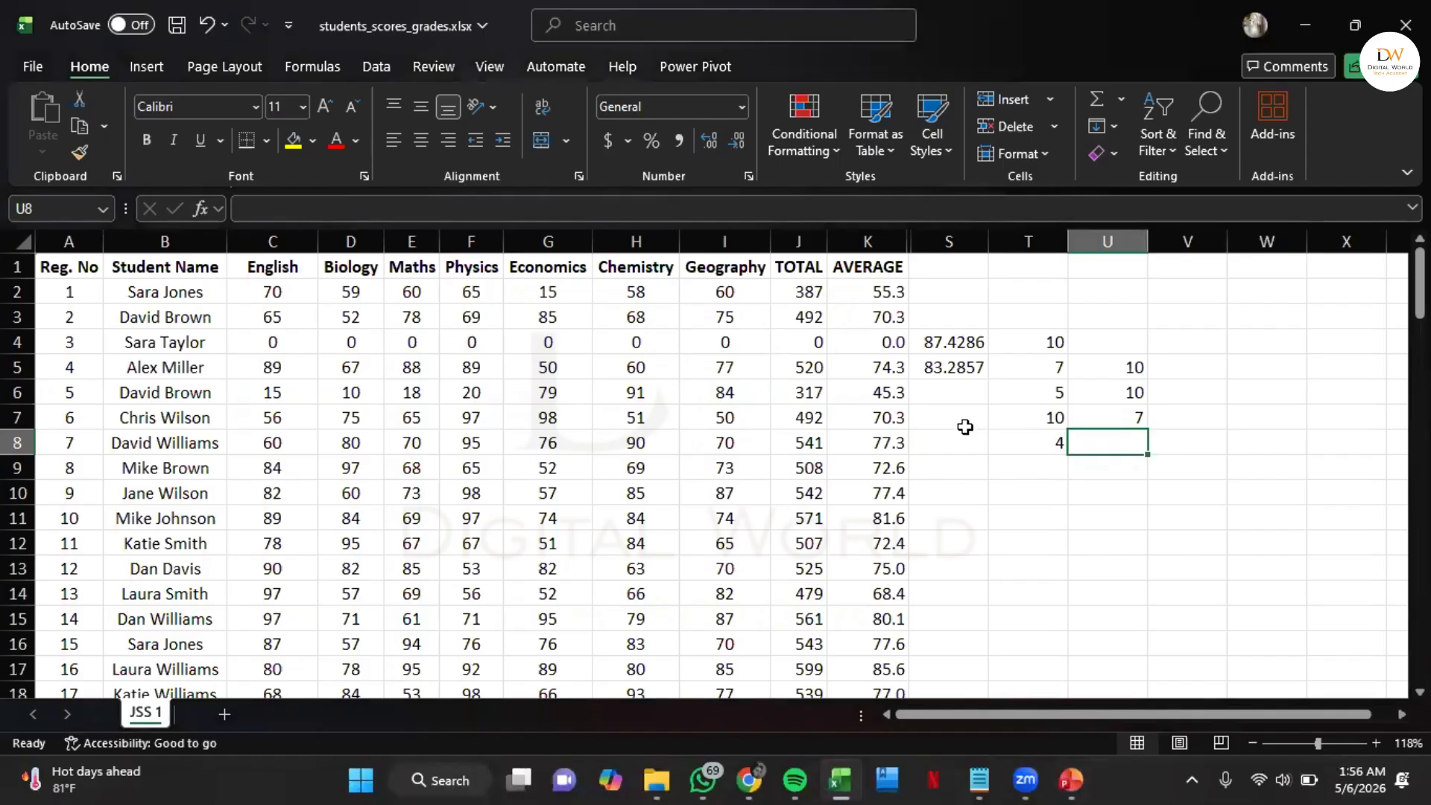
Enter a SMALL formula in cell S6 that finds the 1st smallest value in the whole AVERAGE column (K:K)
click(965, 427)
drag(1047, 335, 1051, 430)
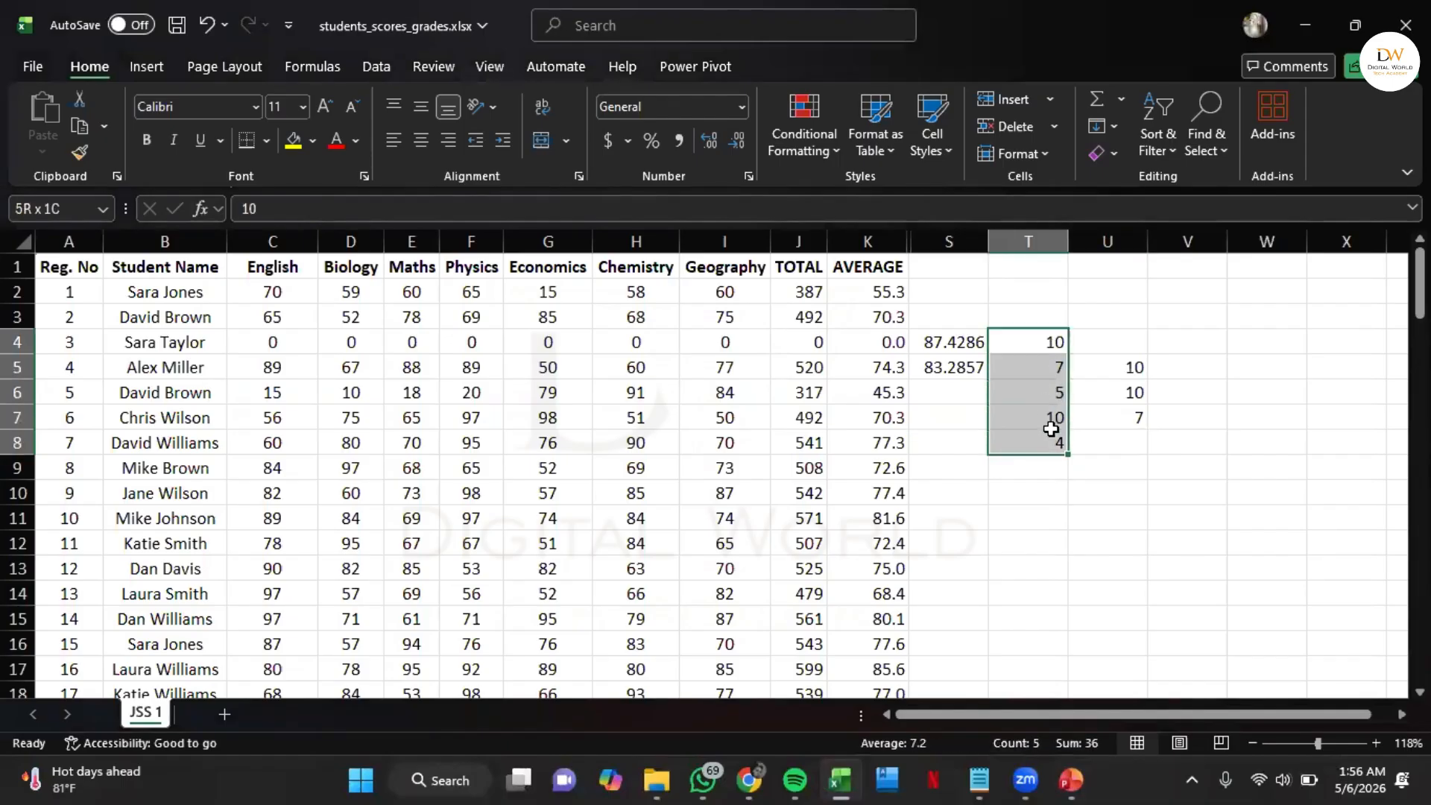
click(942, 394)
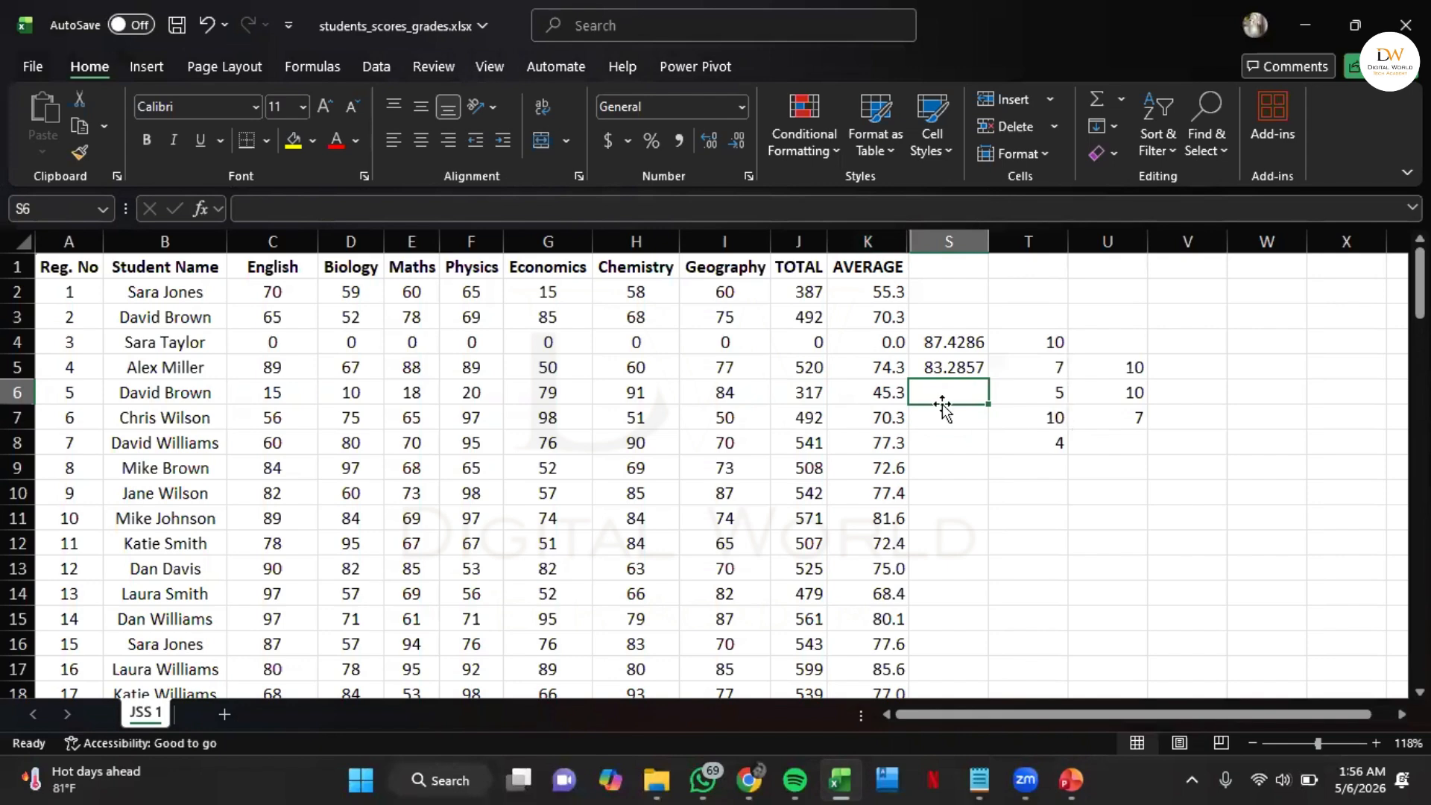
text(=small)
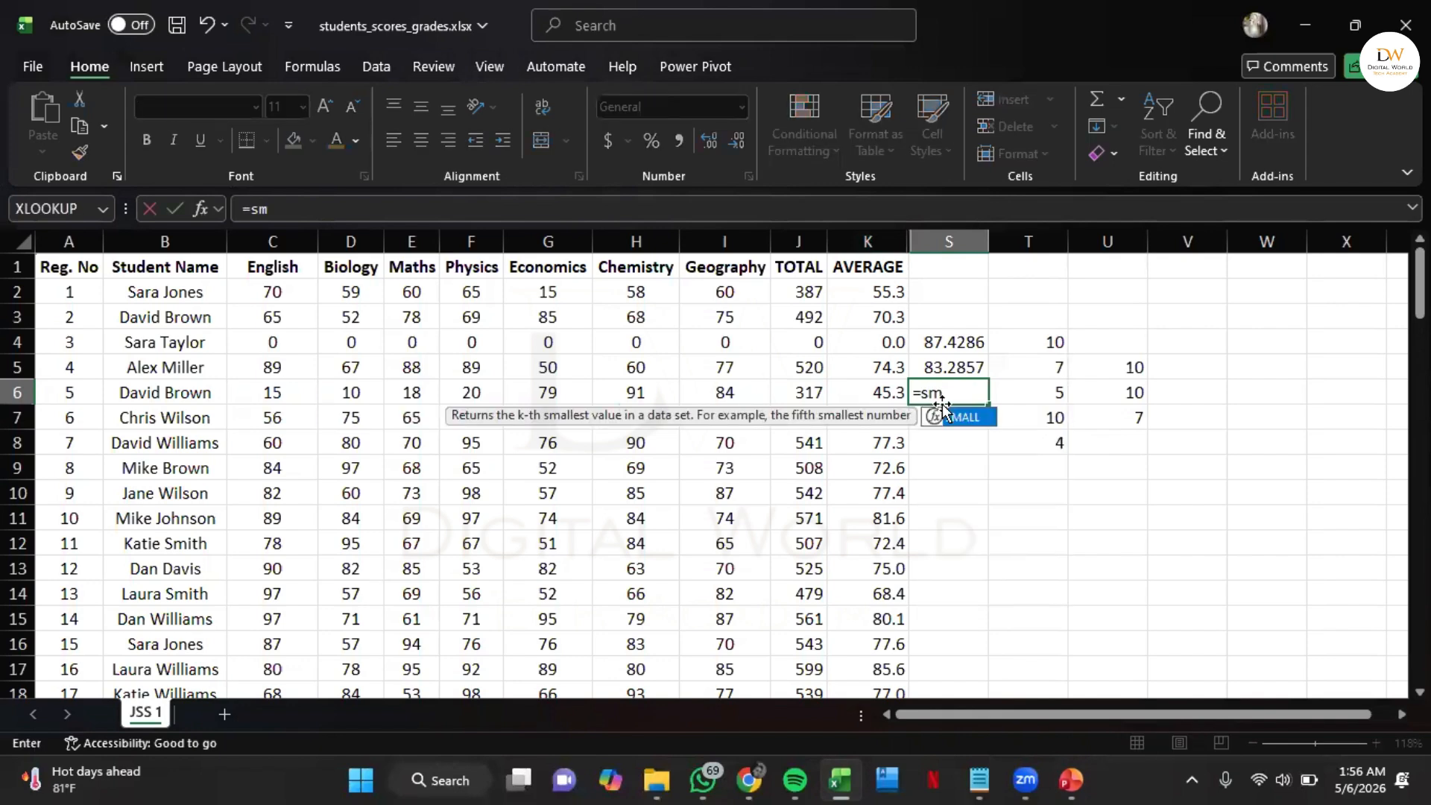
double_click(954, 415)
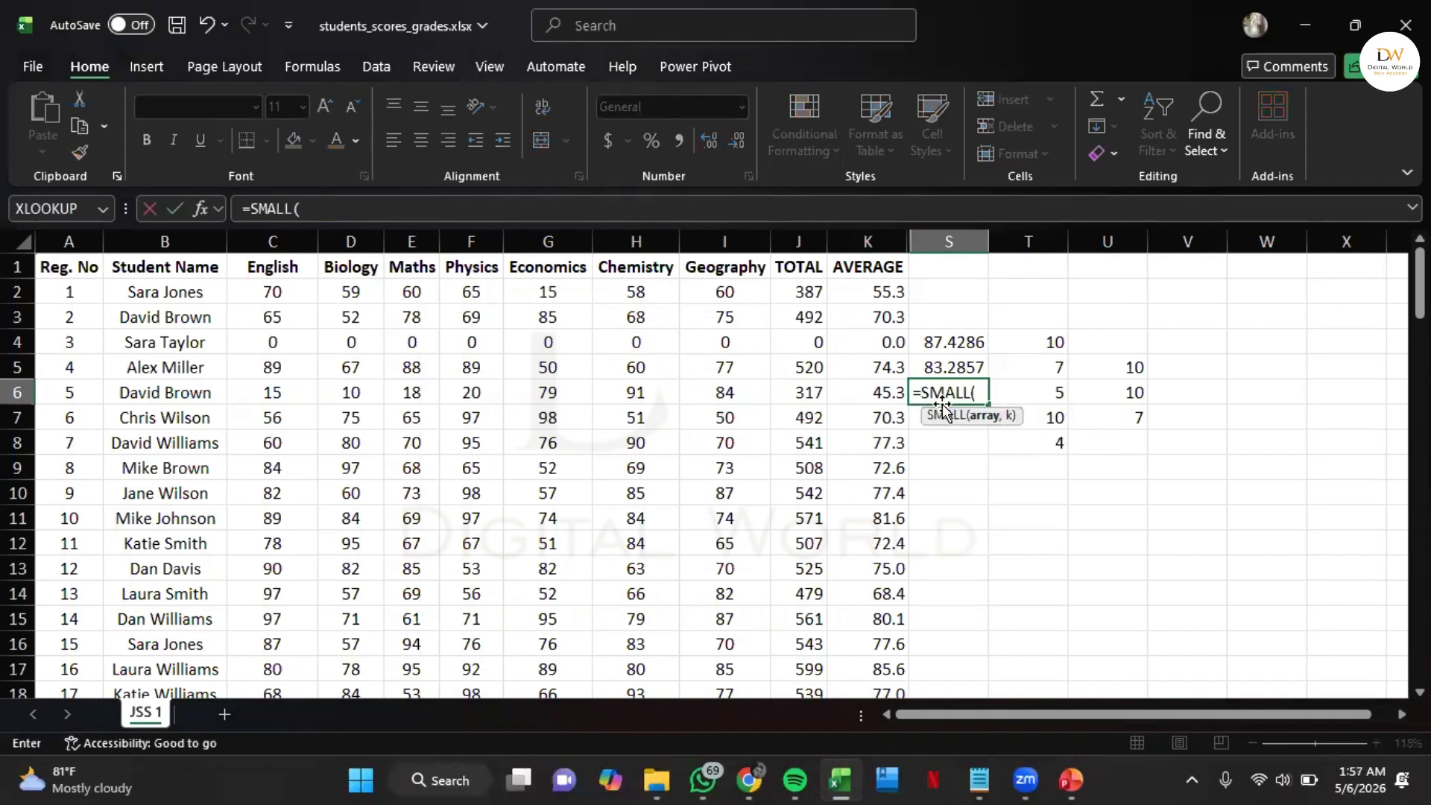
click(874, 231)
text(,)
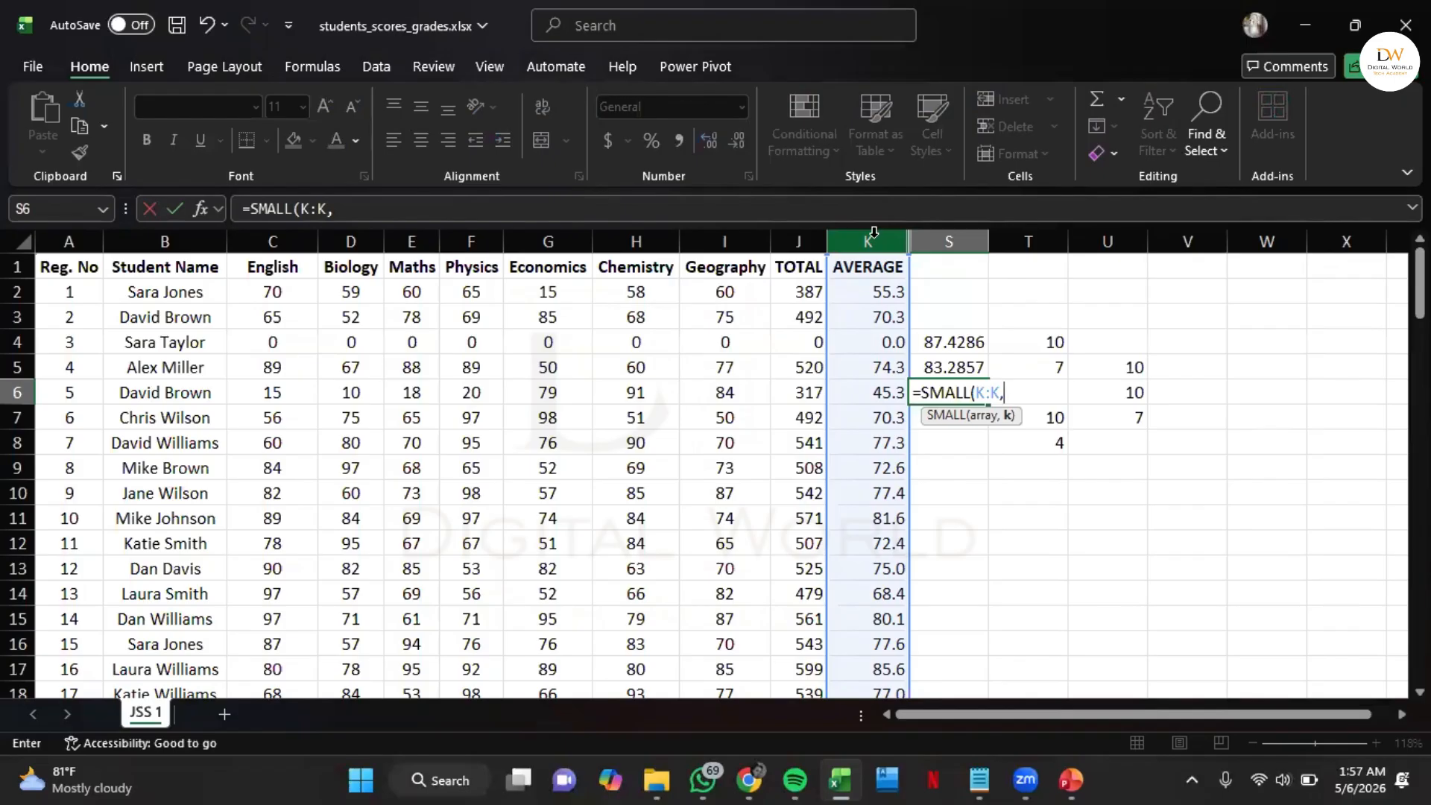
text(1)
key(Return)
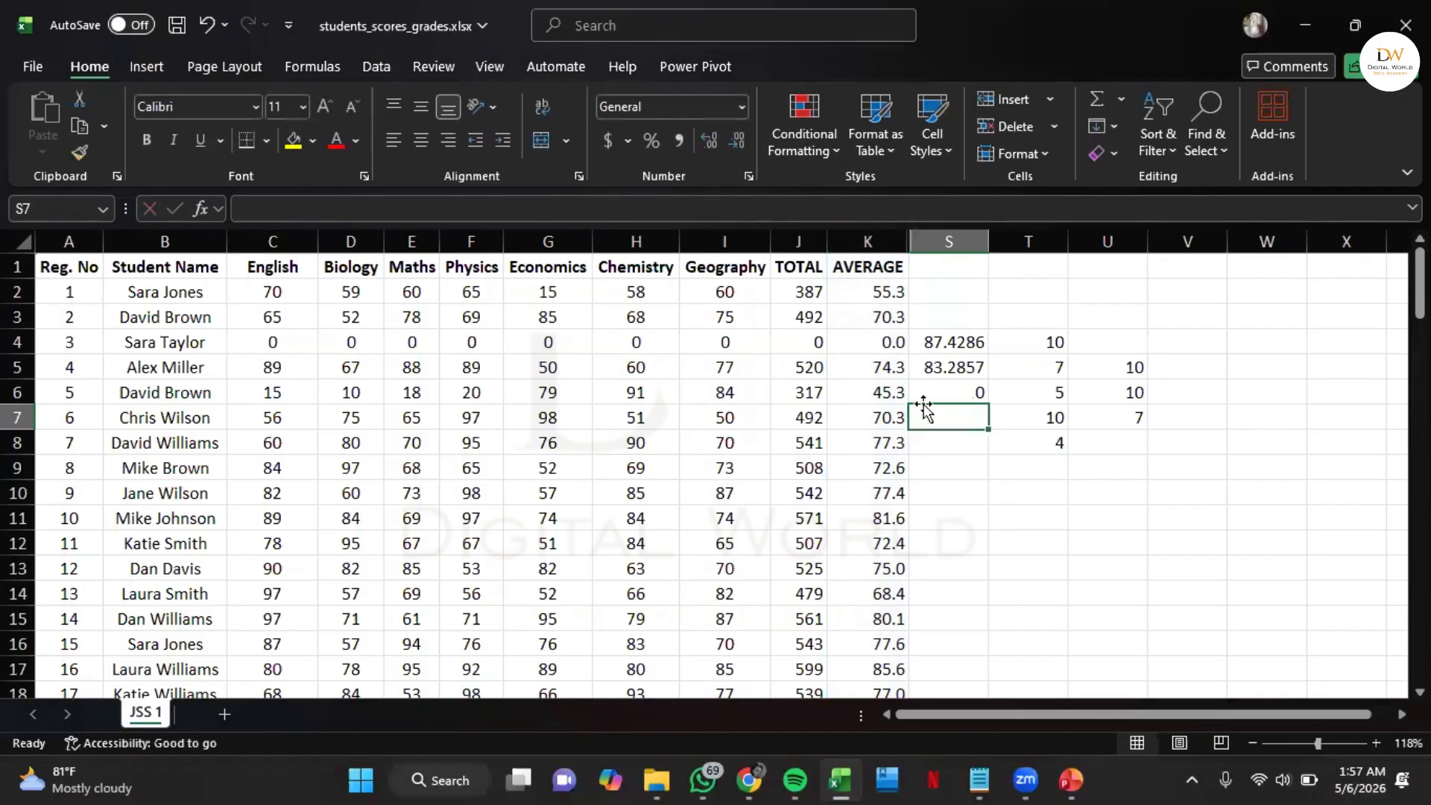
Enter a SMALL formula in cell S7 that finds the 2nd smallest value in the whole AVERAGE column (K:K)
text(=small)
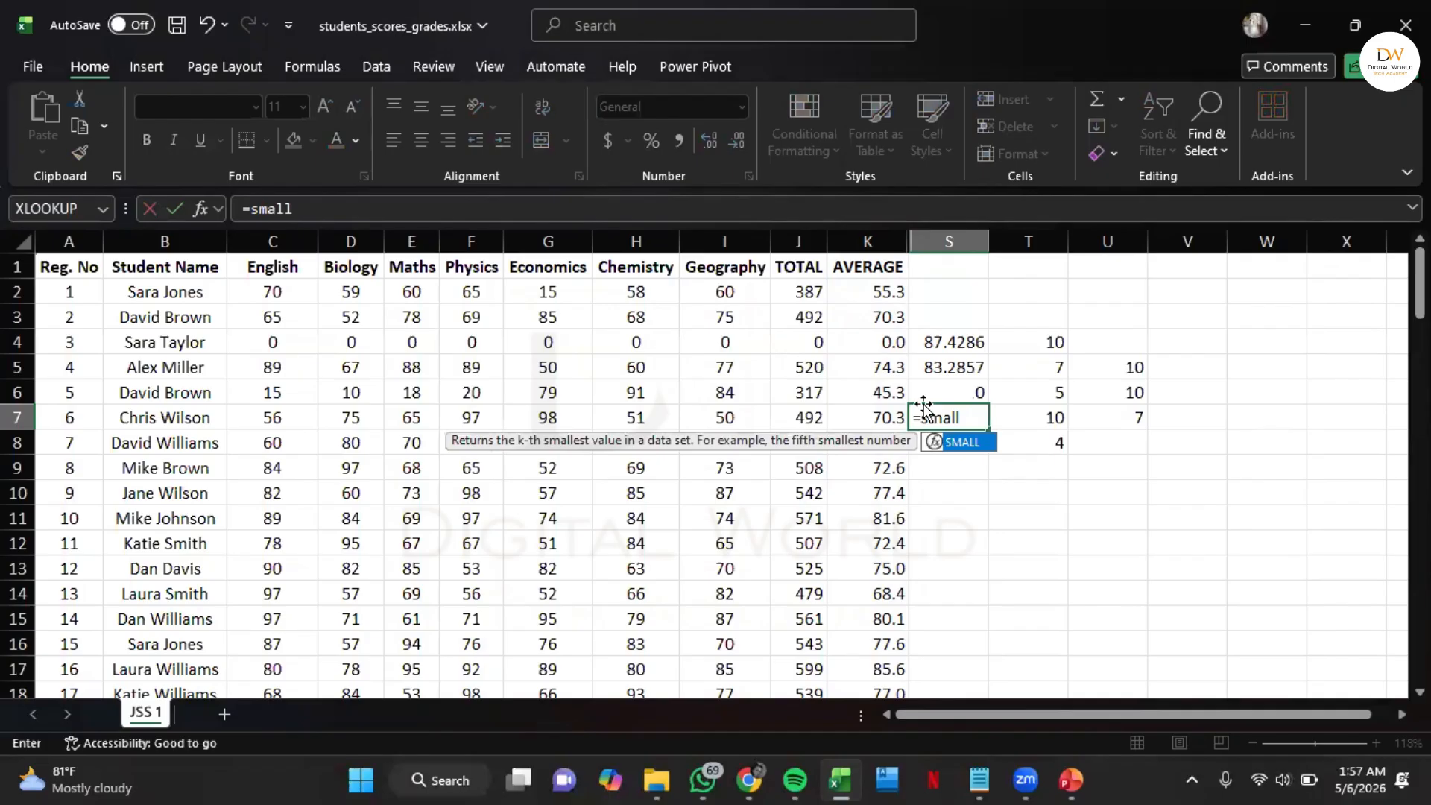
key(Tab)
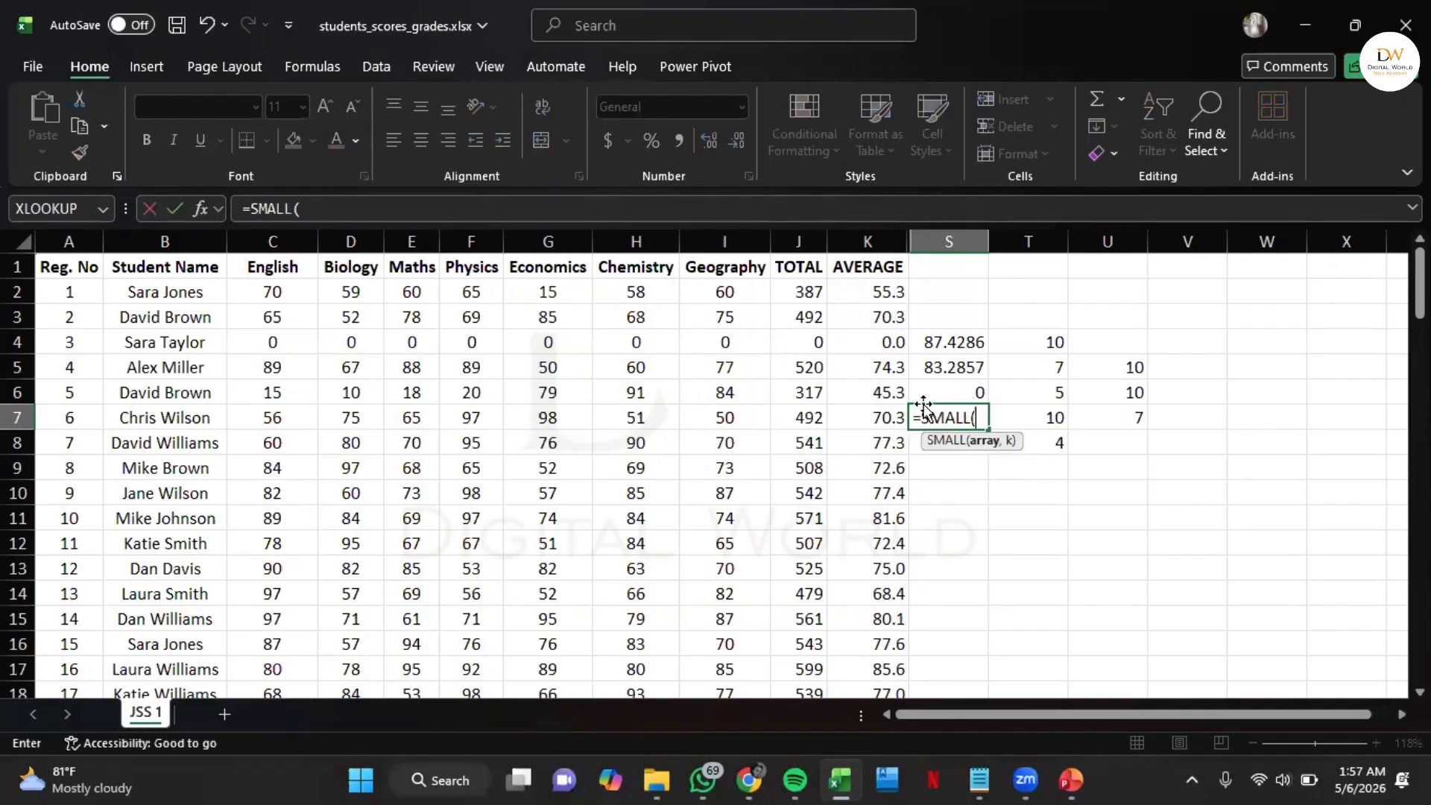
click(880, 241)
text(,)
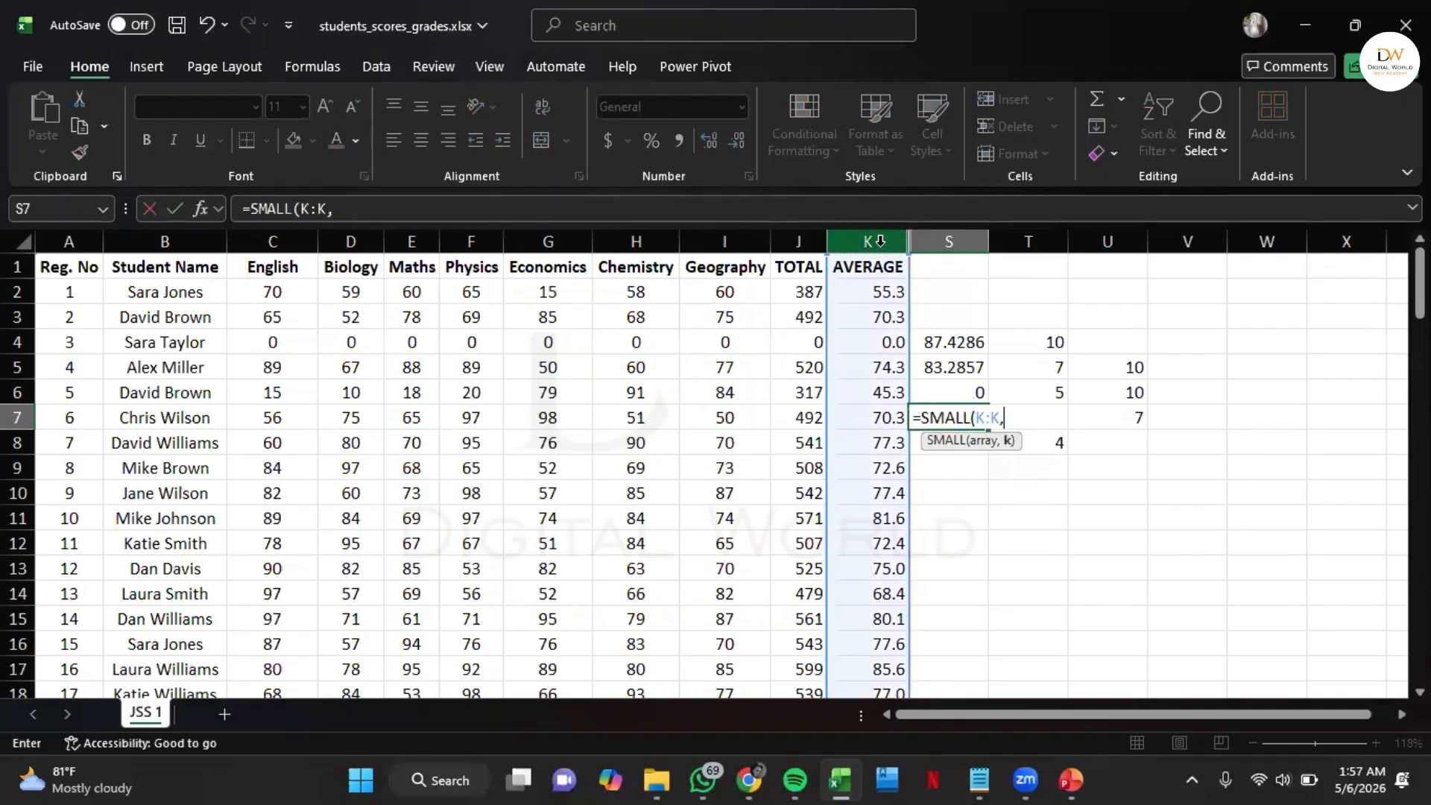
text(2)
key(Return)
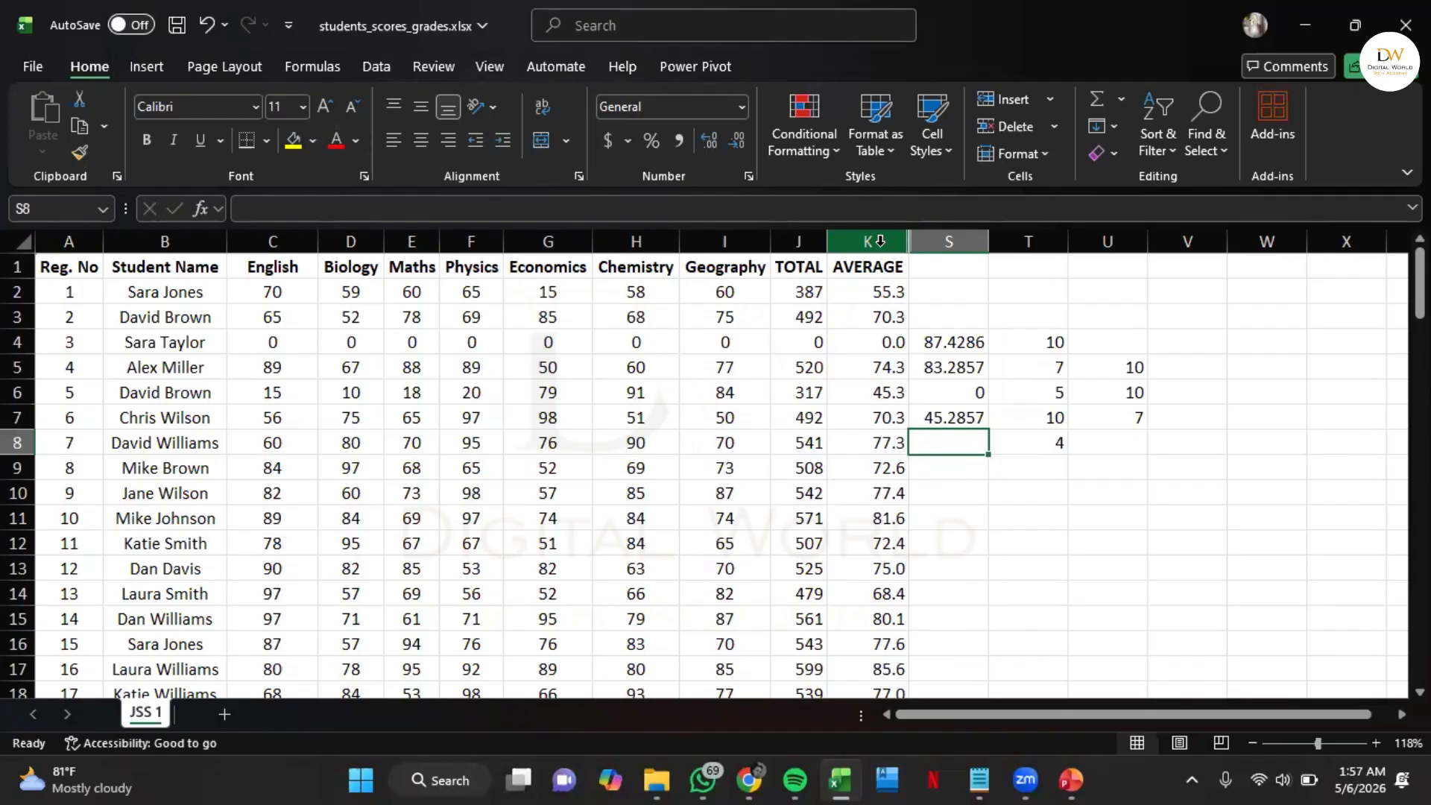
Enter a SMALL formula in cell U8 that finds the 1st smallest value in T4:T8
click(1122, 445)
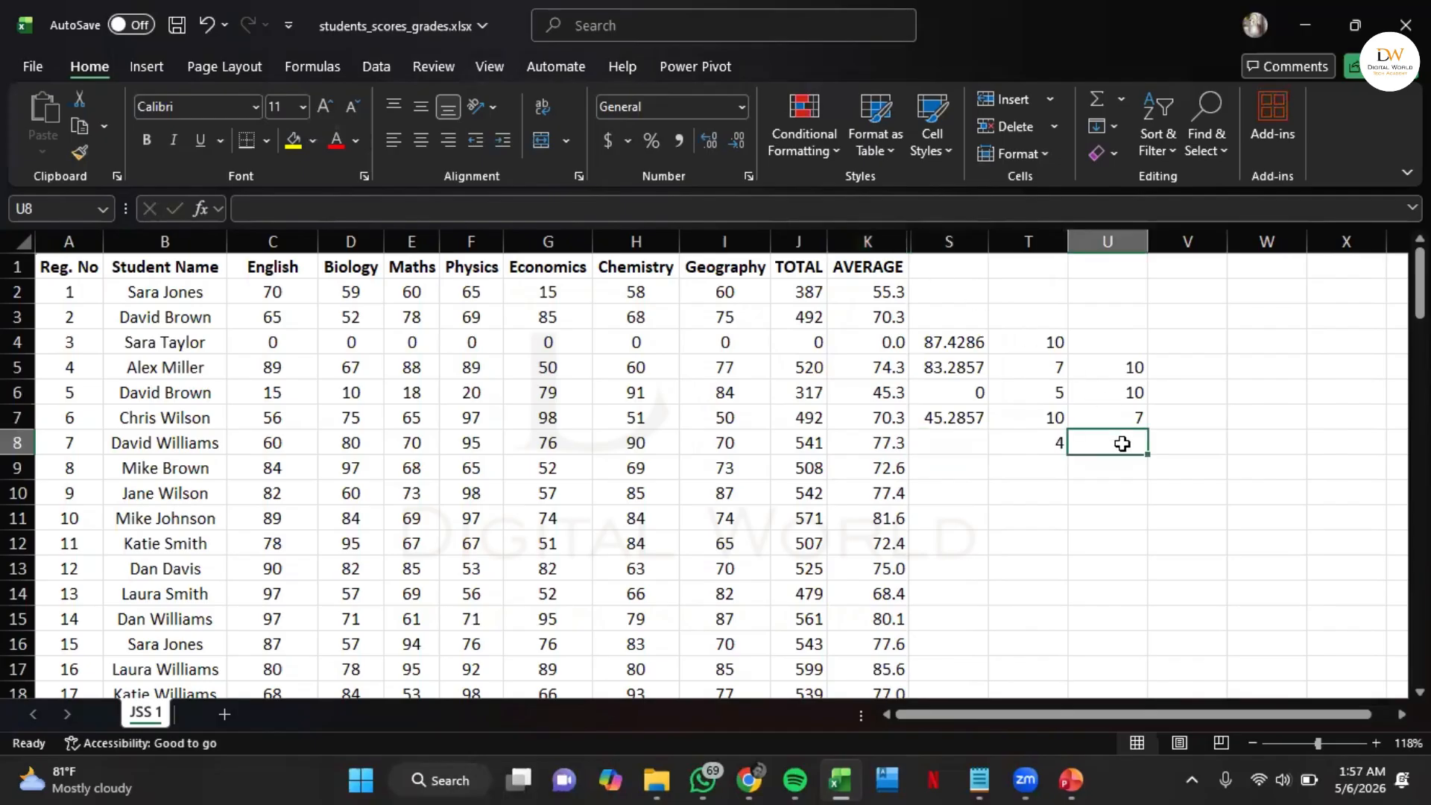
text(=small)
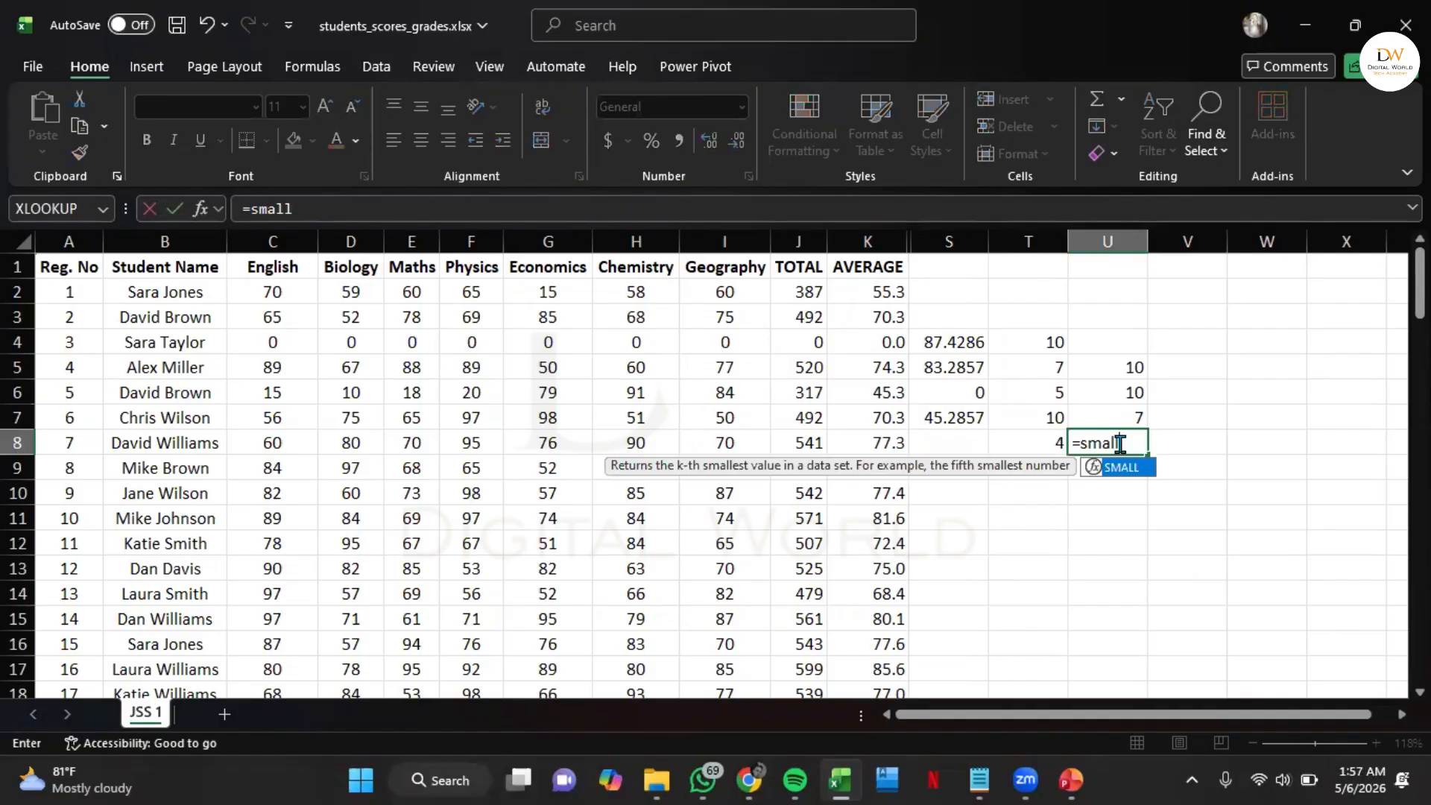
key(Tab)
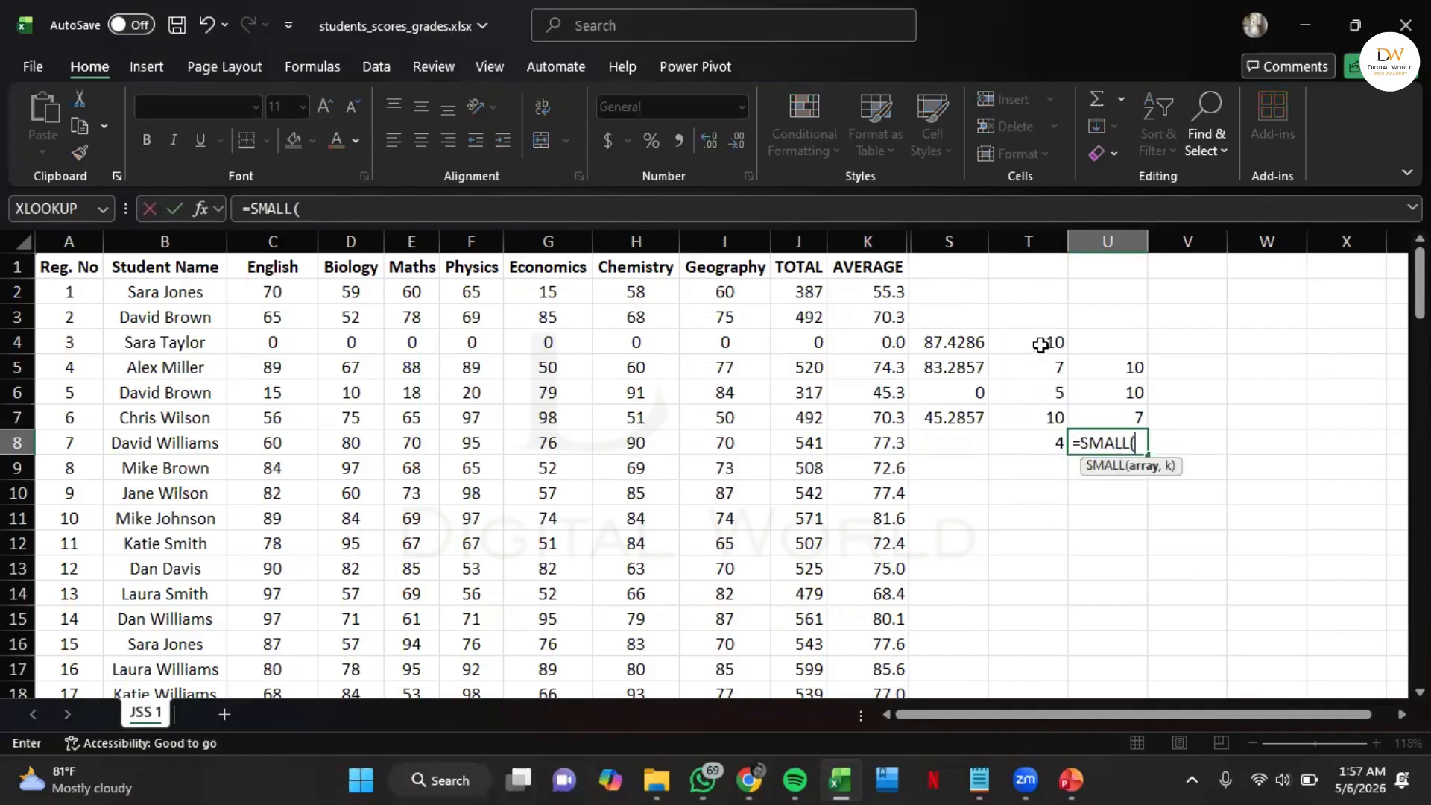
drag(1040, 344, 1036, 440)
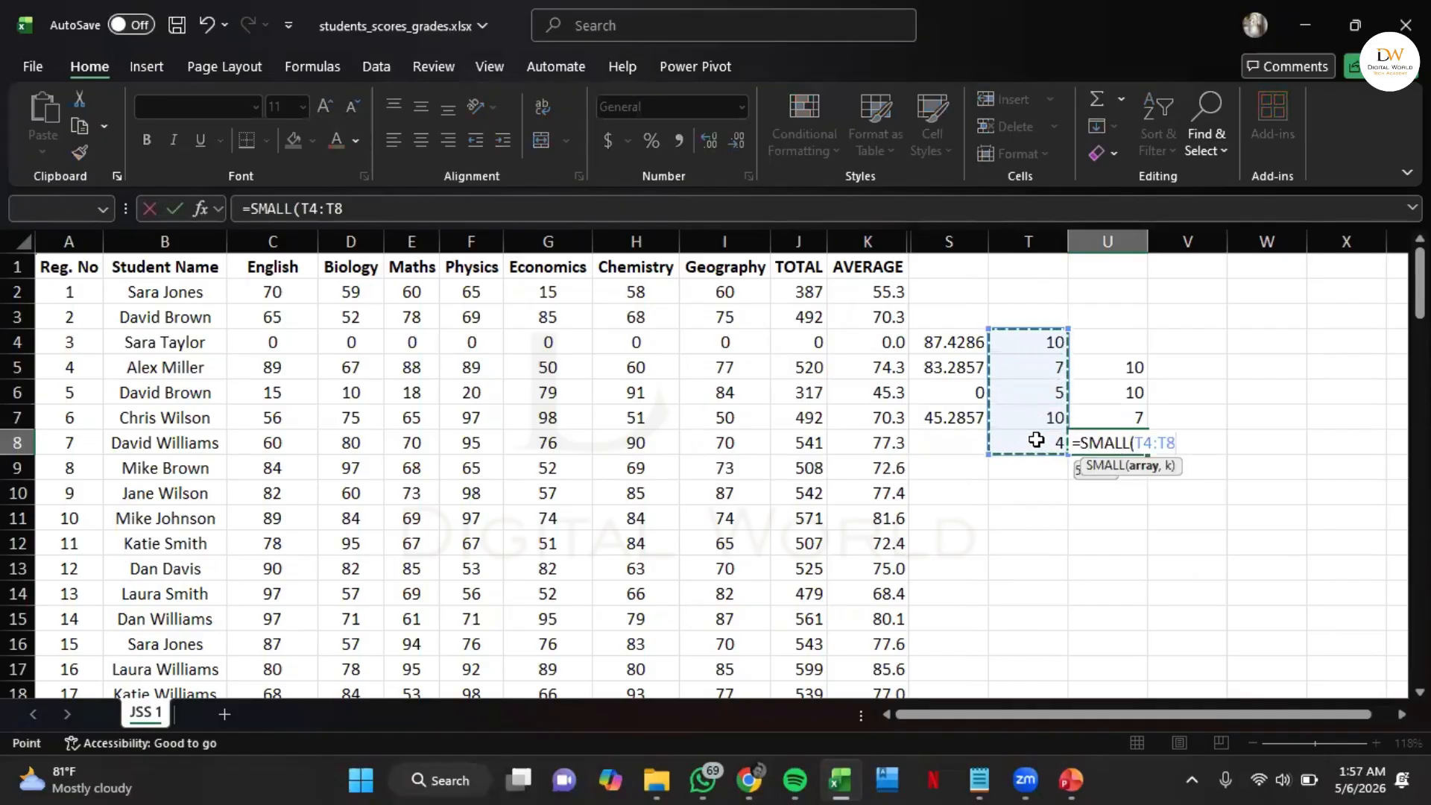
text(,)
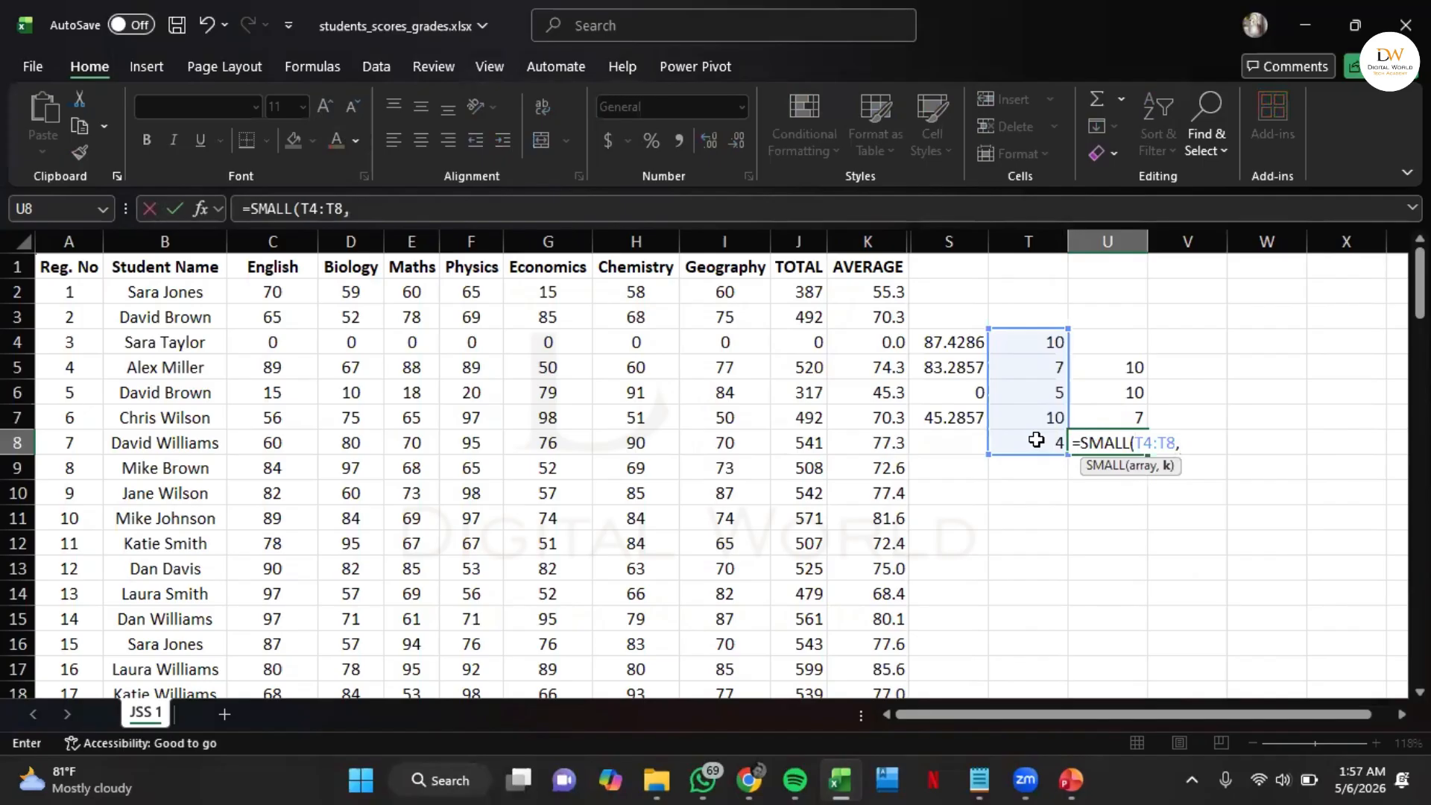
text(1)
key(Return)
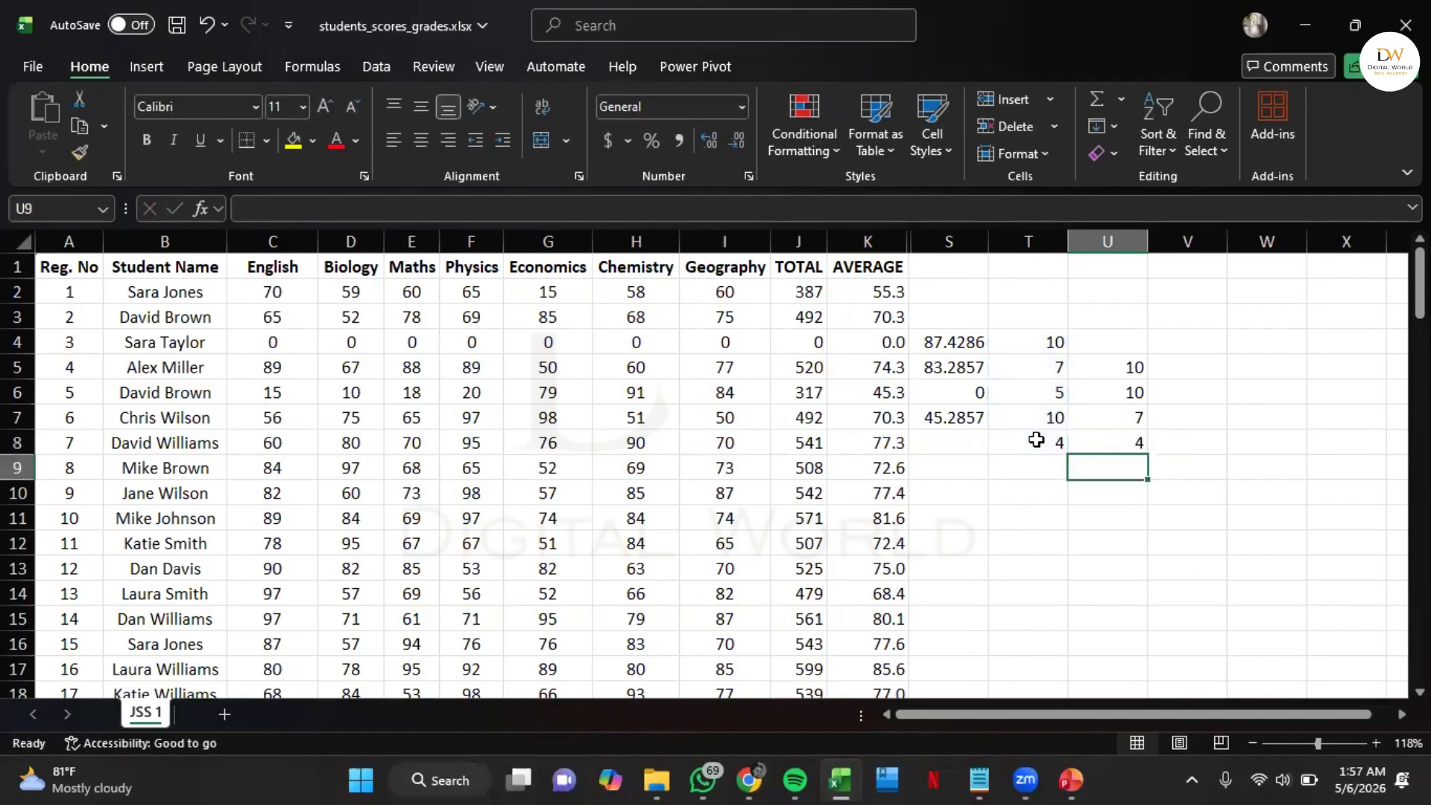
Enter a SMALL formula in cell U9 that finds the 4th smallest value in T4:T8
text(=smal)
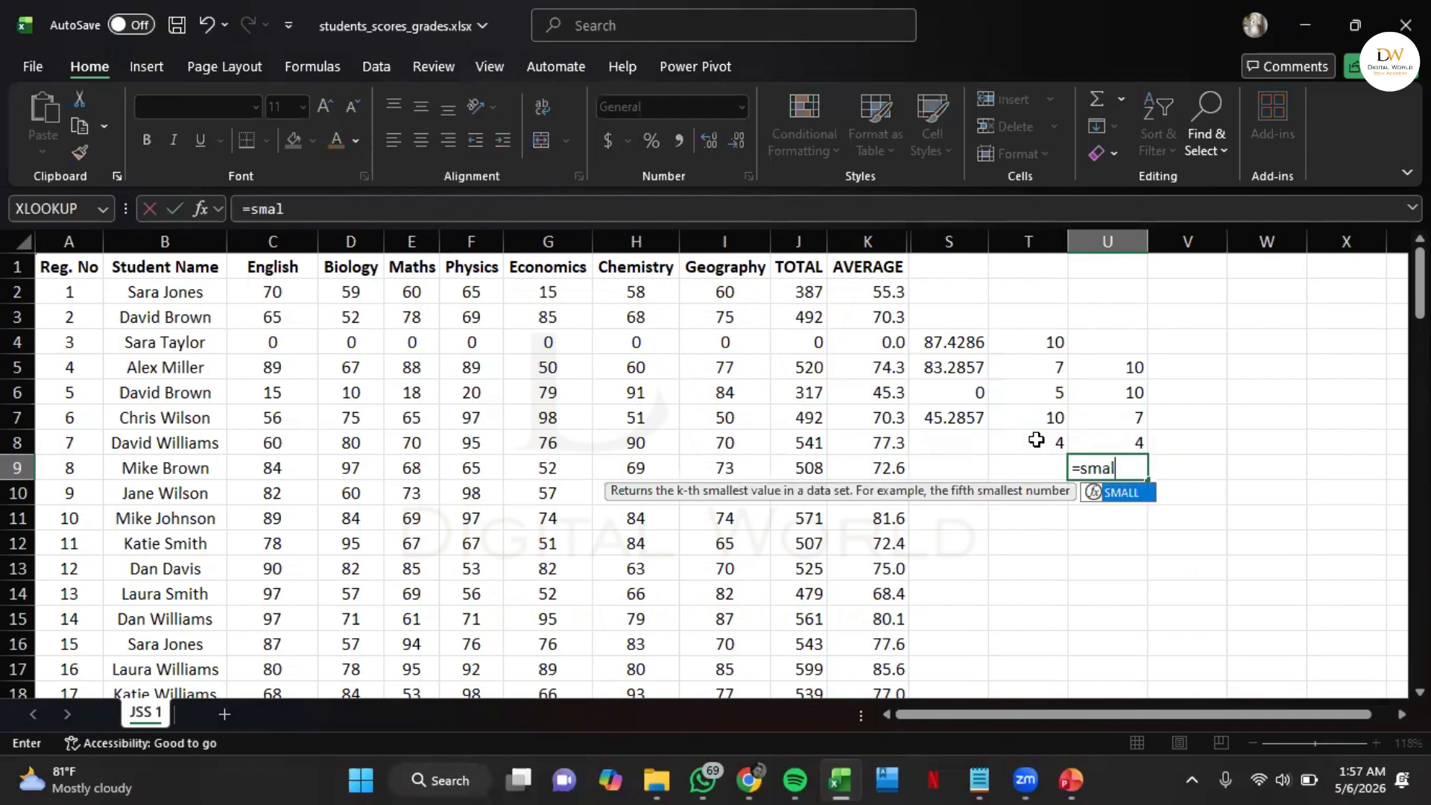
key(Tab)
drag(1044, 342, 1034, 443)
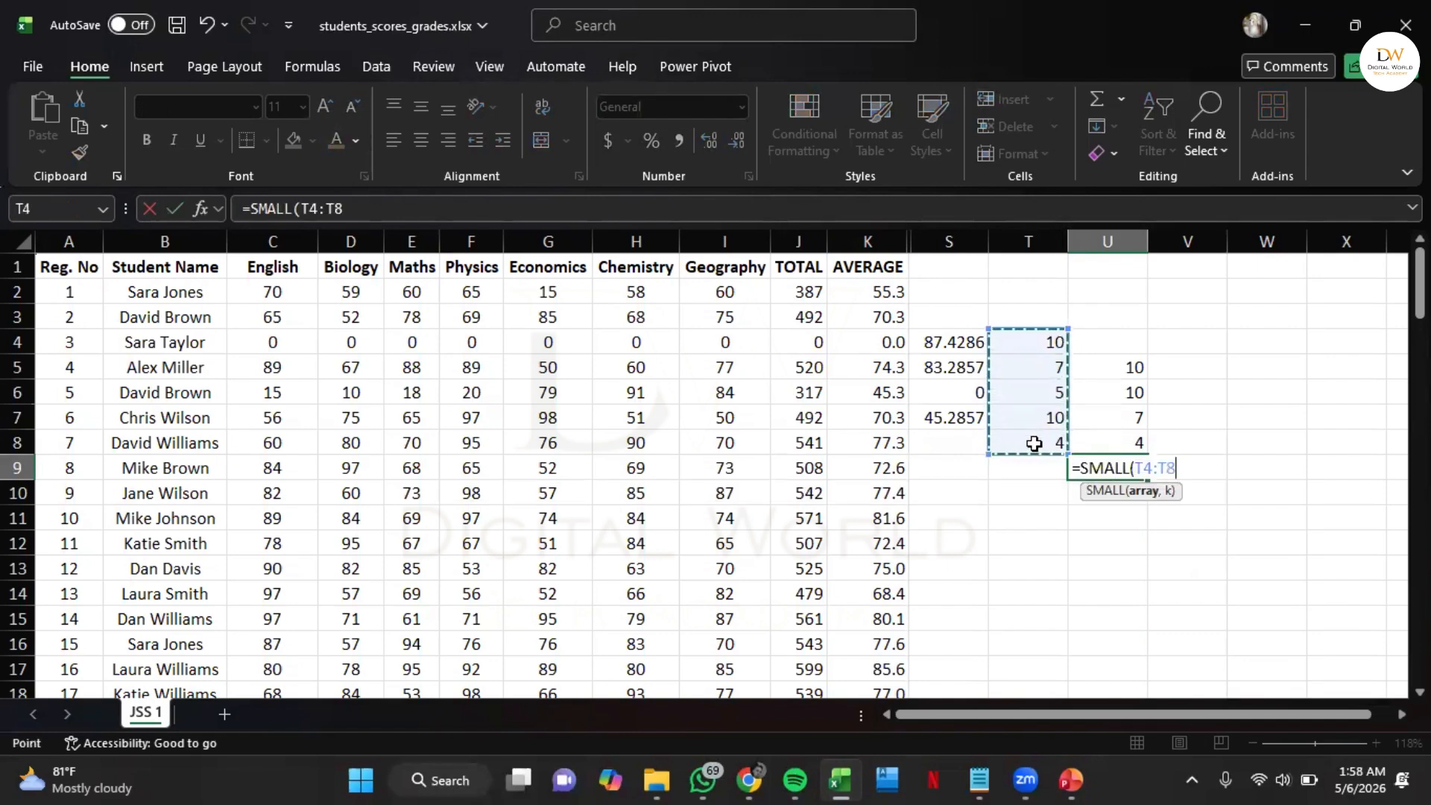
text(,4)
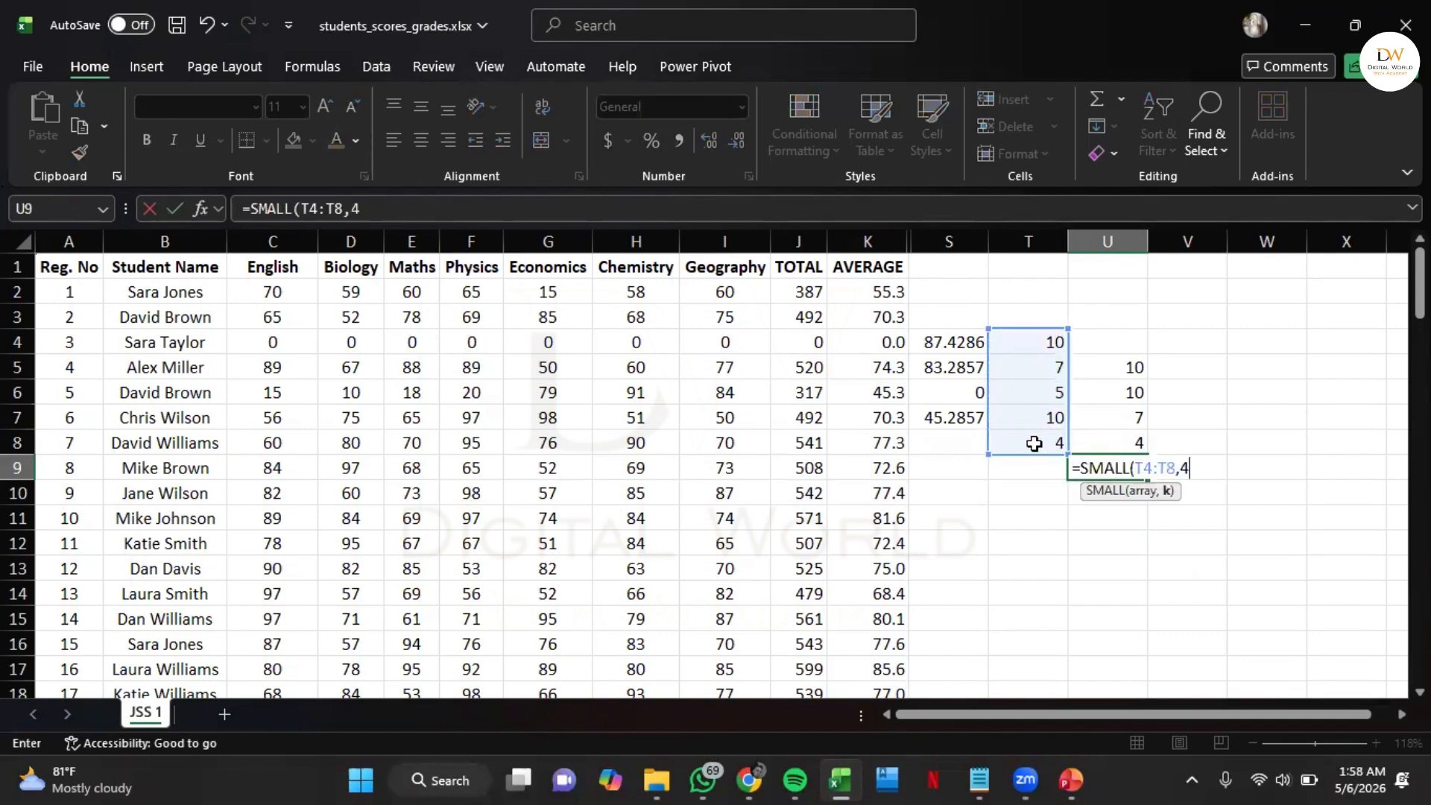
key(Return)
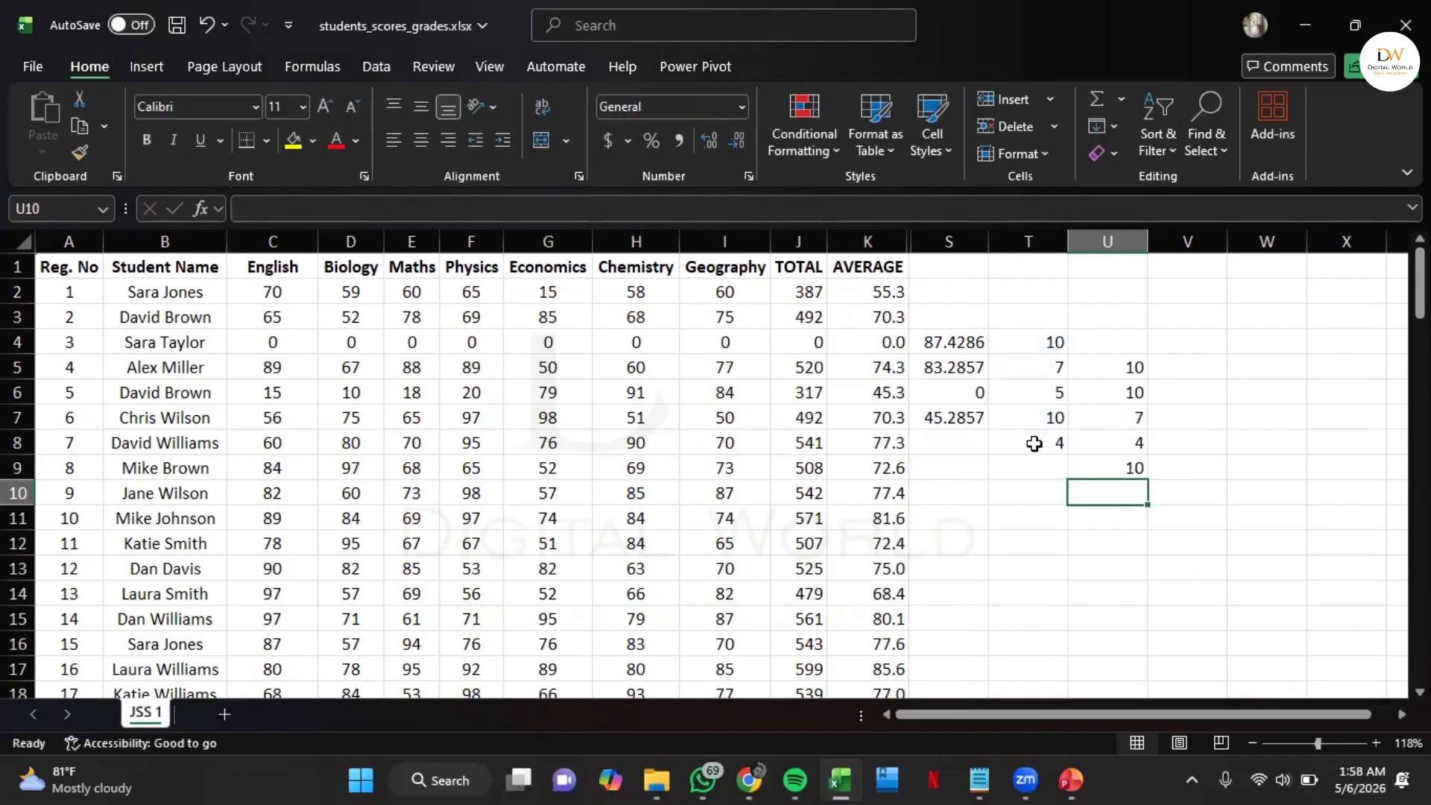